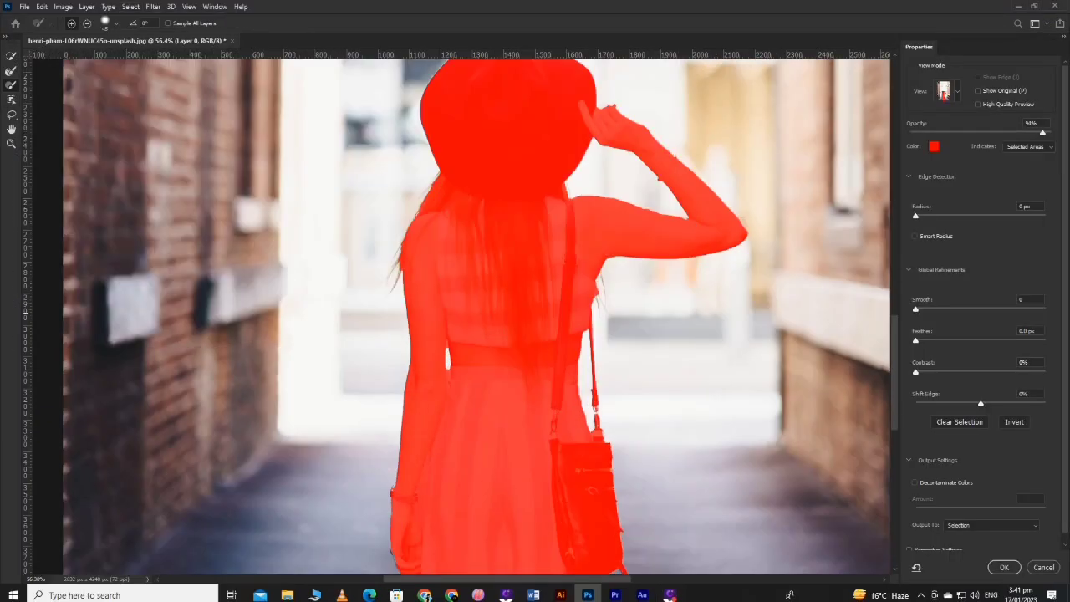
Refine the woman's cutout edges in Select and Mask using a smaller brush.
{"action": "key", "text": "["}
{"action": "key", "text": "["}
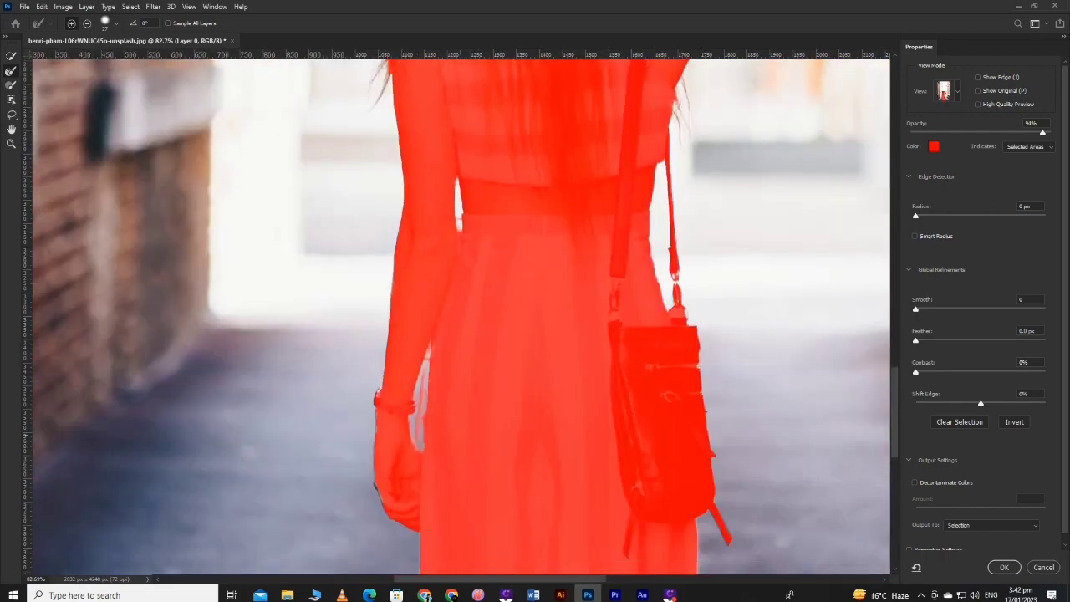
{"action": "scroll", "coordinate": [529, 318], "scroll_direction": "down", "scroll_amount": 3}
Output the cutout as a masked layer copy and delete the bright alley centre from Layer 0.
{"action": "left_click", "coordinate": [1004, 567]}
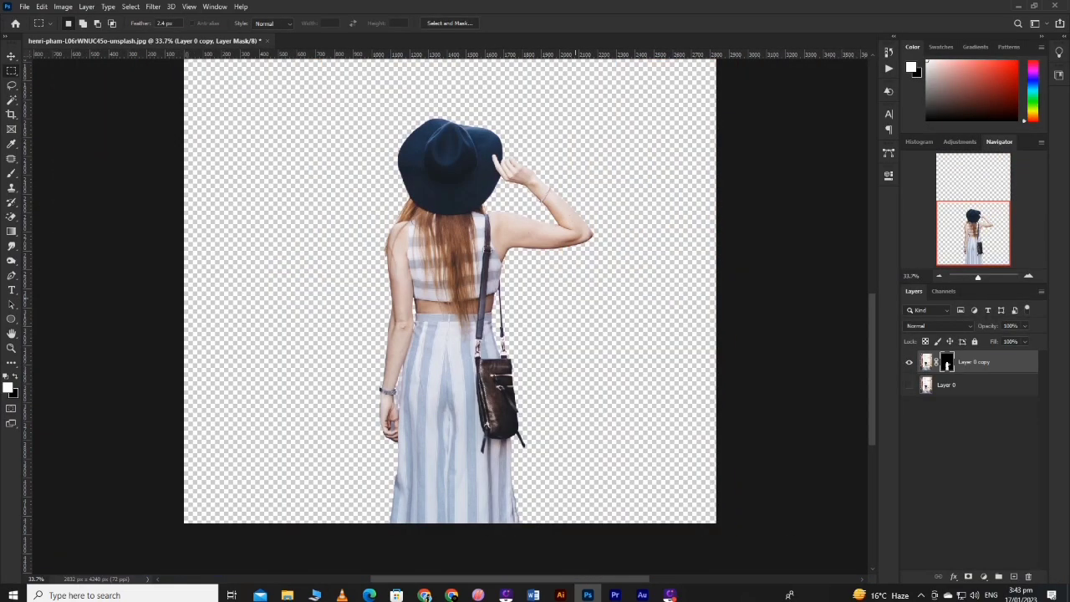
{"action": "left_click", "coordinate": [910, 385]}
{"action": "left_click", "coordinate": [952, 384]}
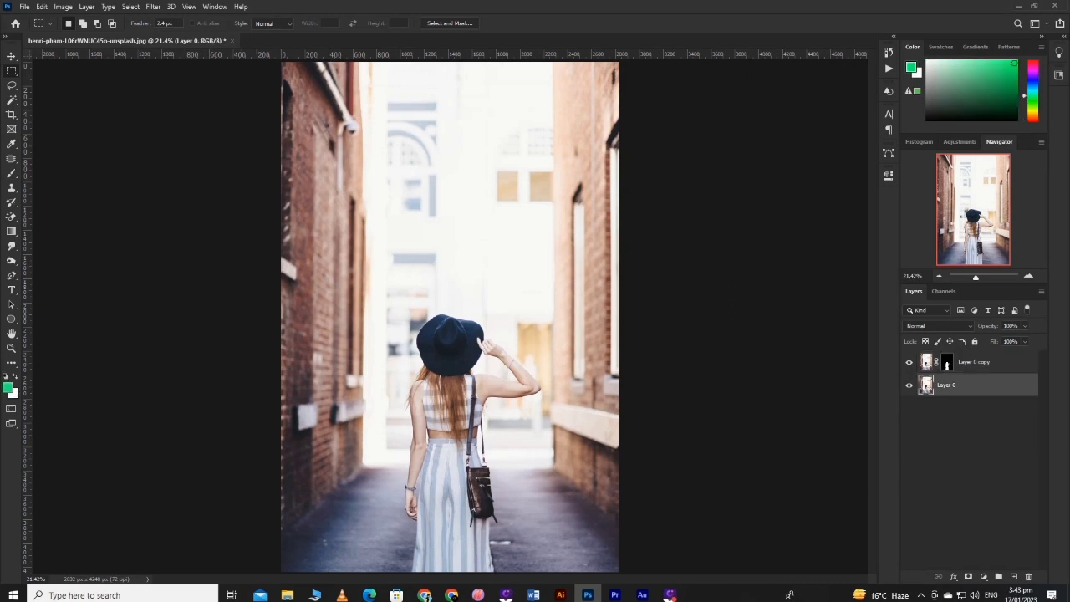
{"action": "left_click_drag", "start_coordinate": [365, 62], "coordinate": [554, 466]}
{"action": "key", "text": "Delete"}
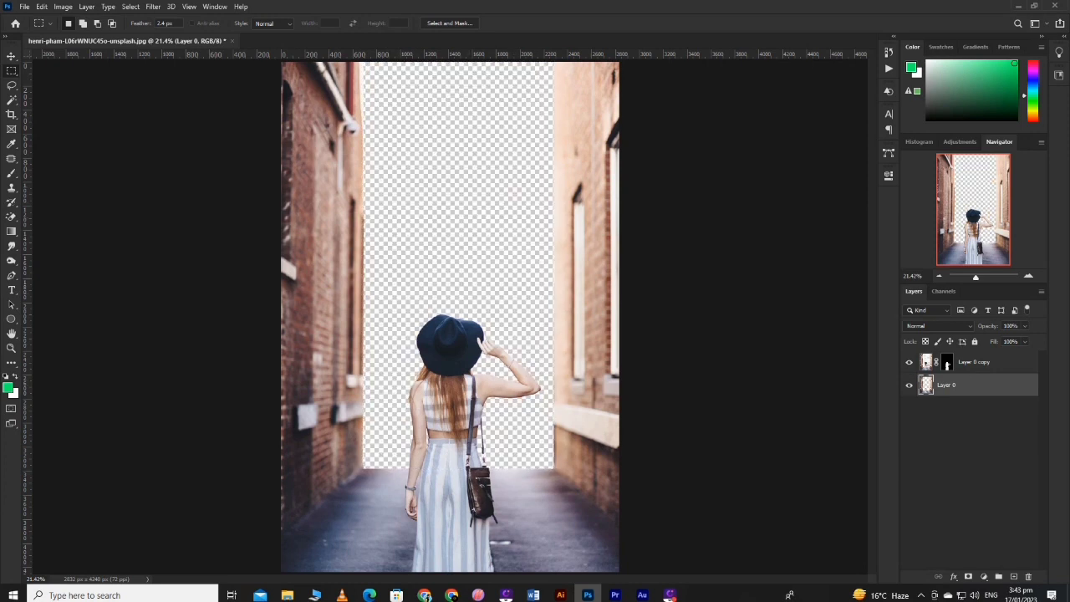
Add a Color Lookup adjustment layer graded with NightFromDay.CUBE.
{"action": "left_click", "coordinate": [984, 577]}
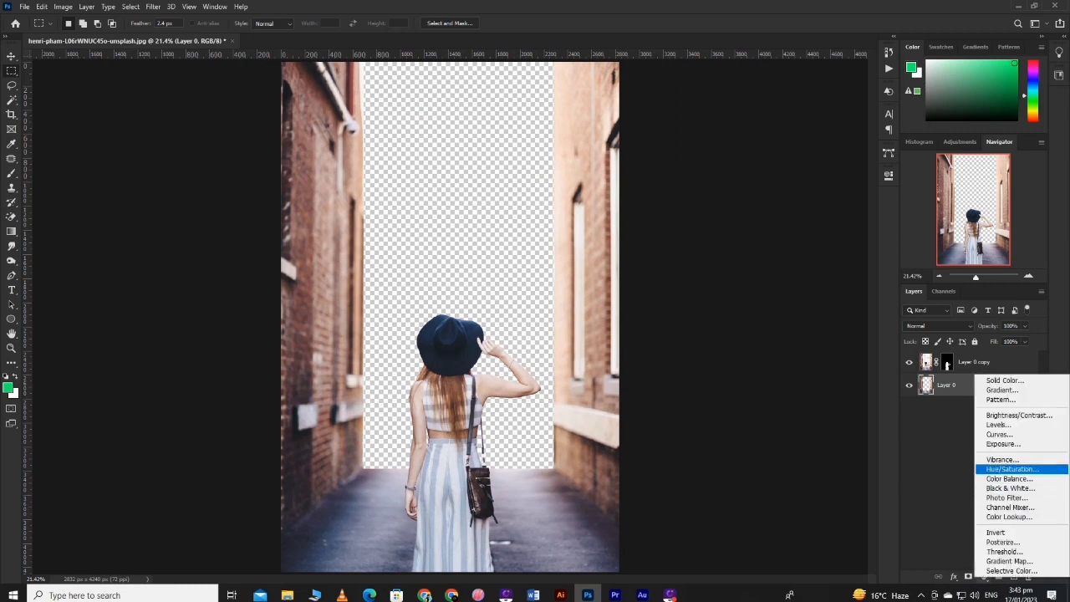
{"action": "left_click", "coordinate": [1009, 517]}
{"action": "left_click", "coordinate": [815, 209]}
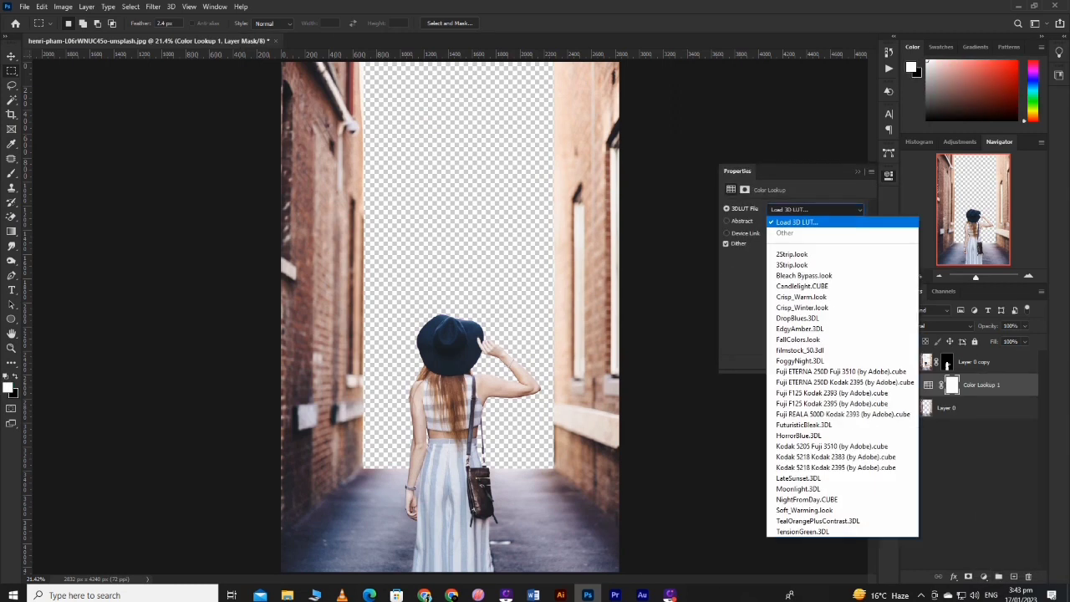
{"action": "left_click", "coordinate": [792, 254]}
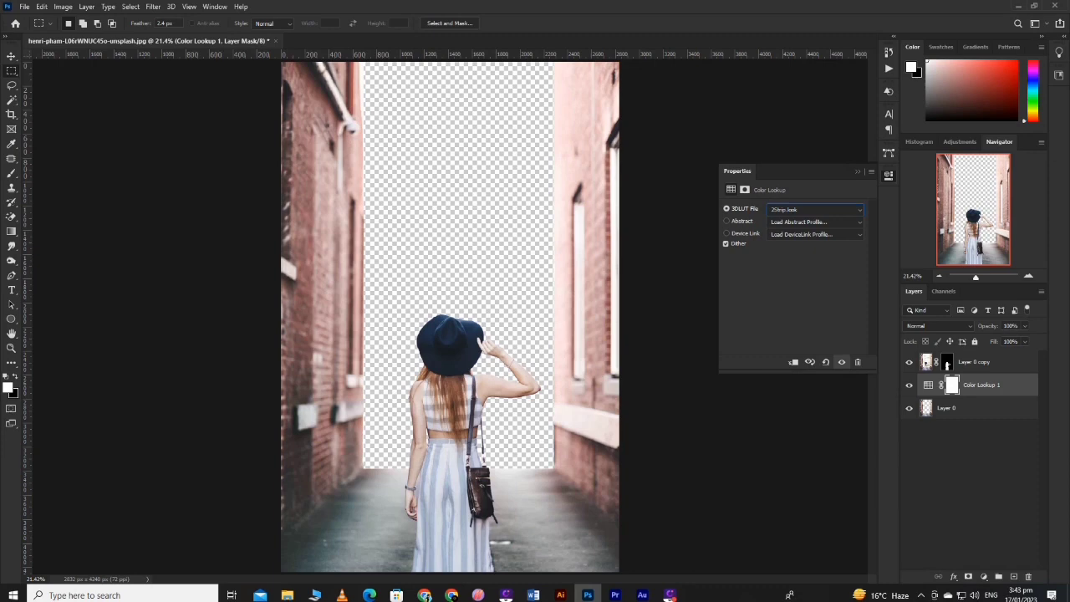
{"action": "key", "text": "s"}
{"action": "left_click", "coordinate": [815, 209]}
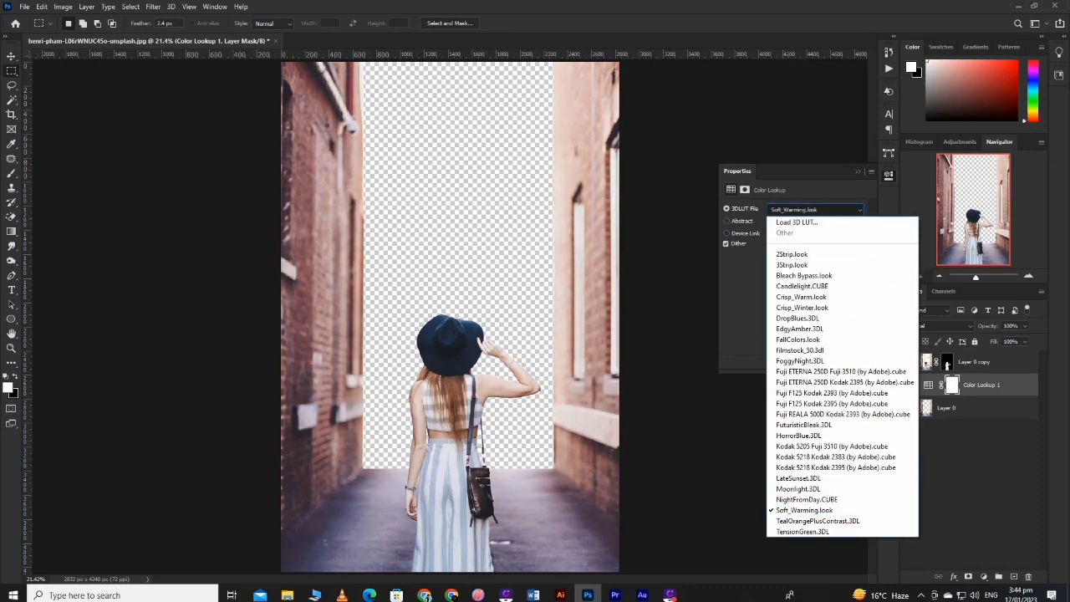
{"action": "left_click", "coordinate": [806, 499]}
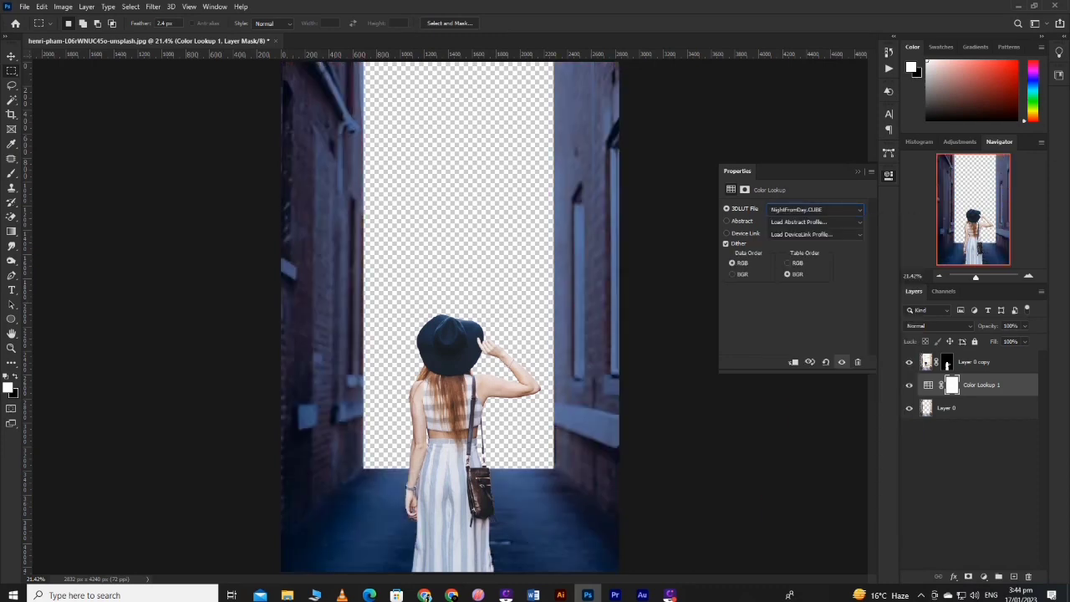
{"action": "left_click", "coordinate": [888, 174]}
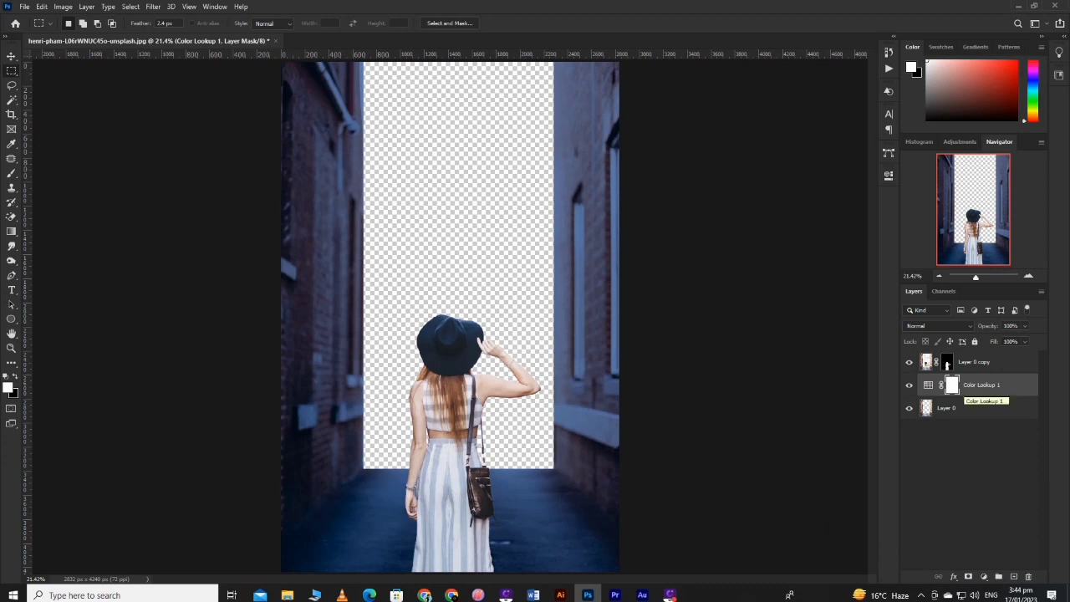
Hide Color Lookup 1 and make Layer 0 the active layer.
{"action": "left_click", "coordinate": [909, 385]}
{"action": "left_click", "coordinate": [946, 408]}
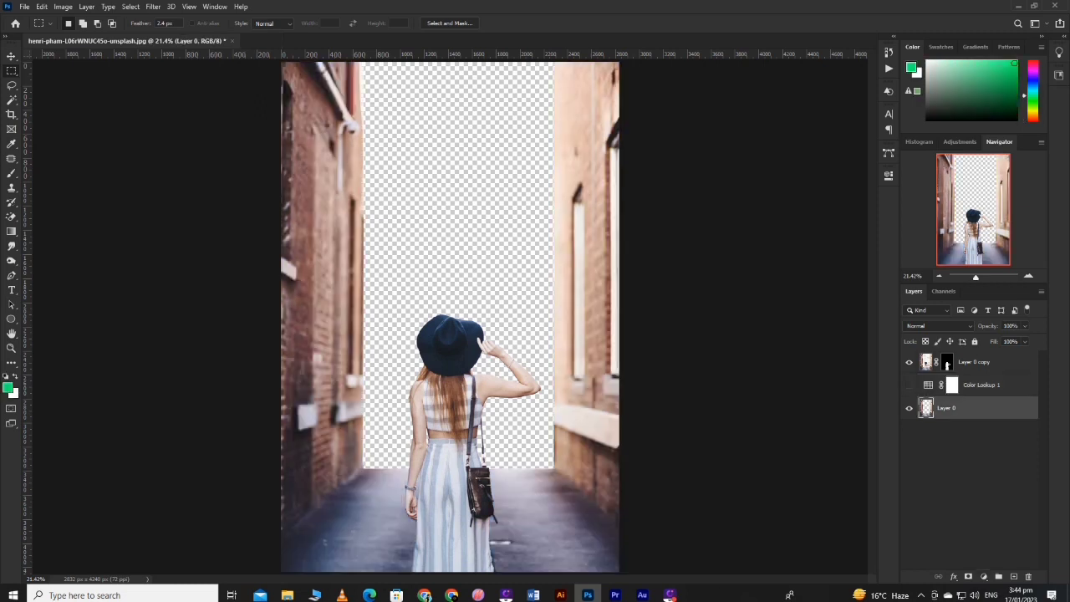
{"action": "left_click", "coordinate": [984, 577]}
Add Selective Color on Whites (Cyan -40, Yellow +100, Black +87) and re-show Color Lookup 1.
{"action": "left_click", "coordinate": [1012, 571]}
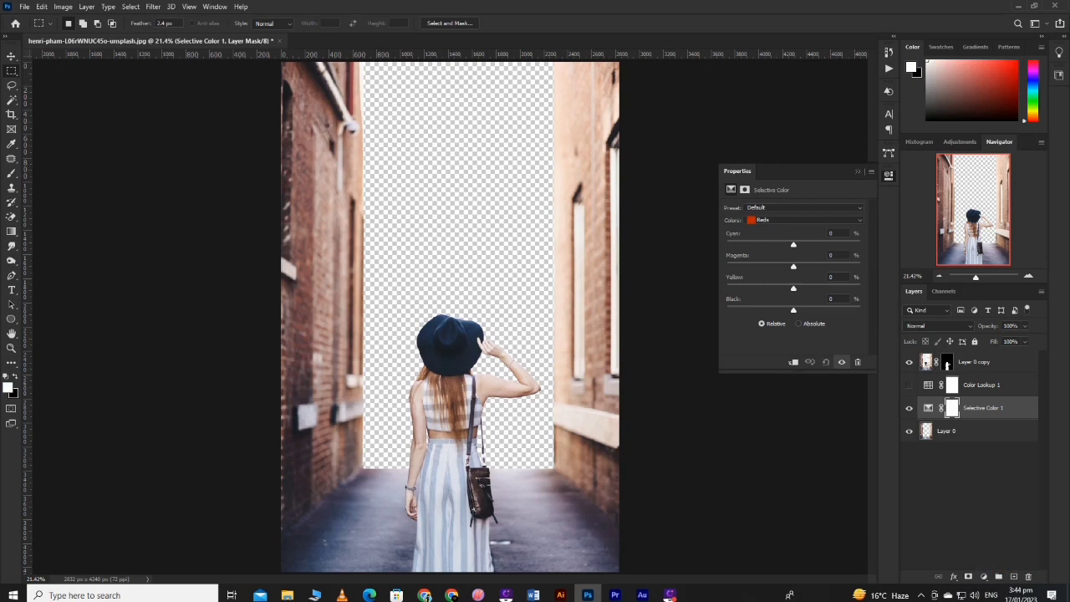
{"action": "left_click", "coordinate": [803, 219]}
{"action": "left_click", "coordinate": [777, 284]}
{"action": "left_click_drag", "start_coordinate": [794, 288], "coordinate": [861, 288]}
{"action": "left_click_drag", "start_coordinate": [804, 310], "coordinate": [848, 310]}
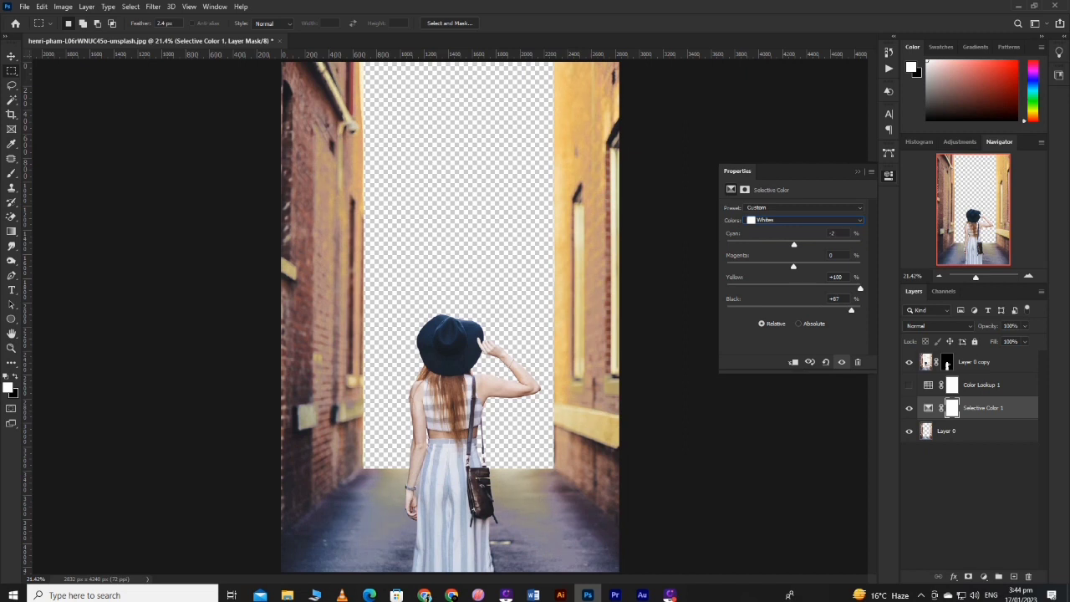
{"action": "left_click_drag", "start_coordinate": [794, 244], "coordinate": [767, 245]}
{"action": "left_click", "coordinate": [889, 175]}
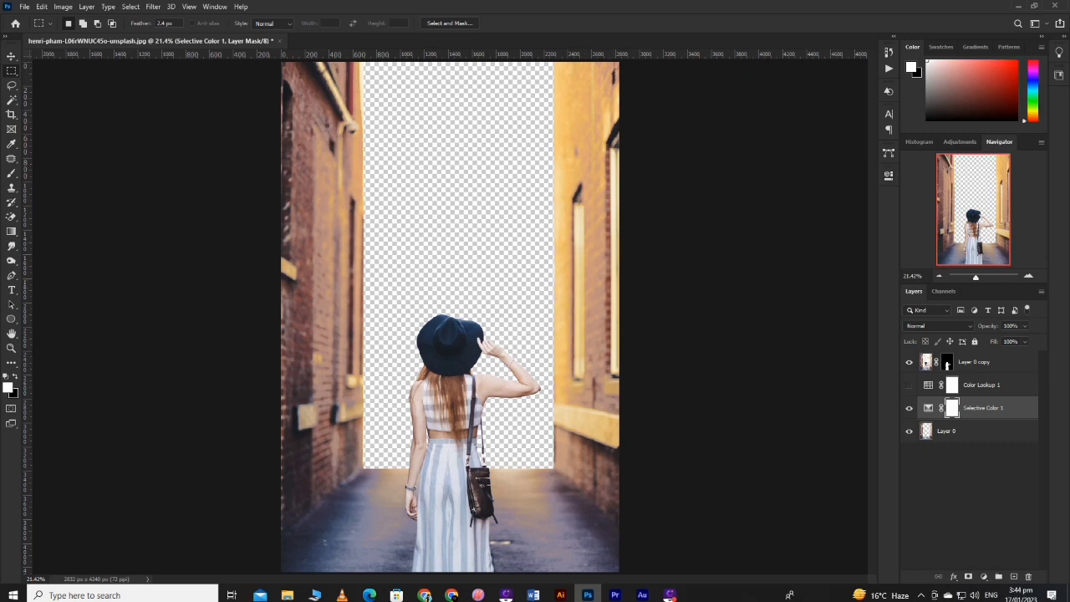
{"action": "left_click", "coordinate": [908, 384]}
Clip Color Lookup 1 and Selective Color 1 to Layer 0, then select Layer 0 copy.
{"action": "left_click", "coordinate": [982, 385]}
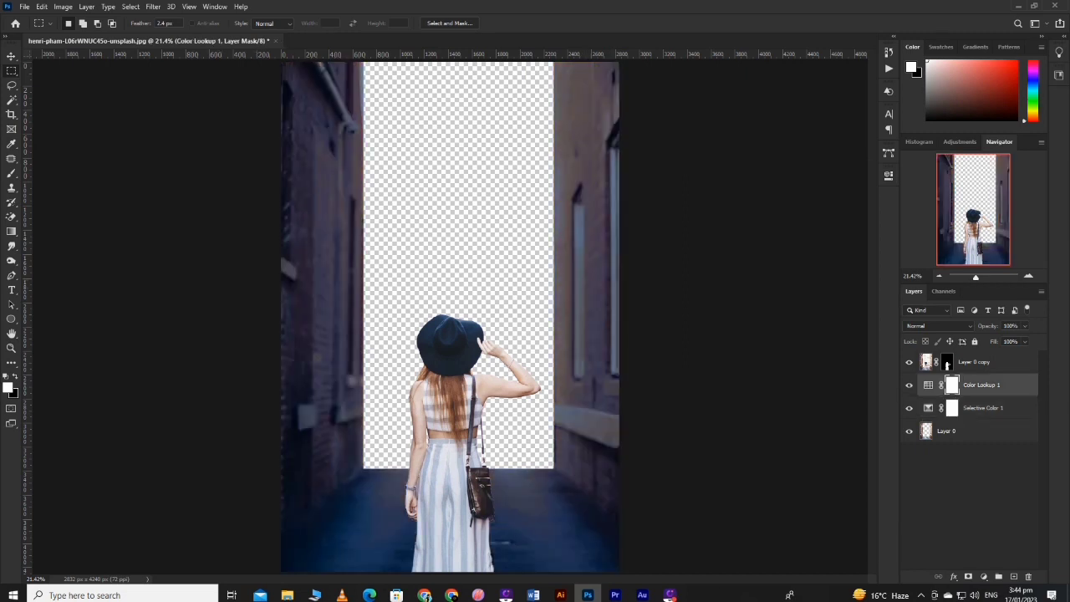
{"action": "left_click", "coordinate": [982, 407], "text": "shift"}
{"action": "right_click", "coordinate": [978, 407]}
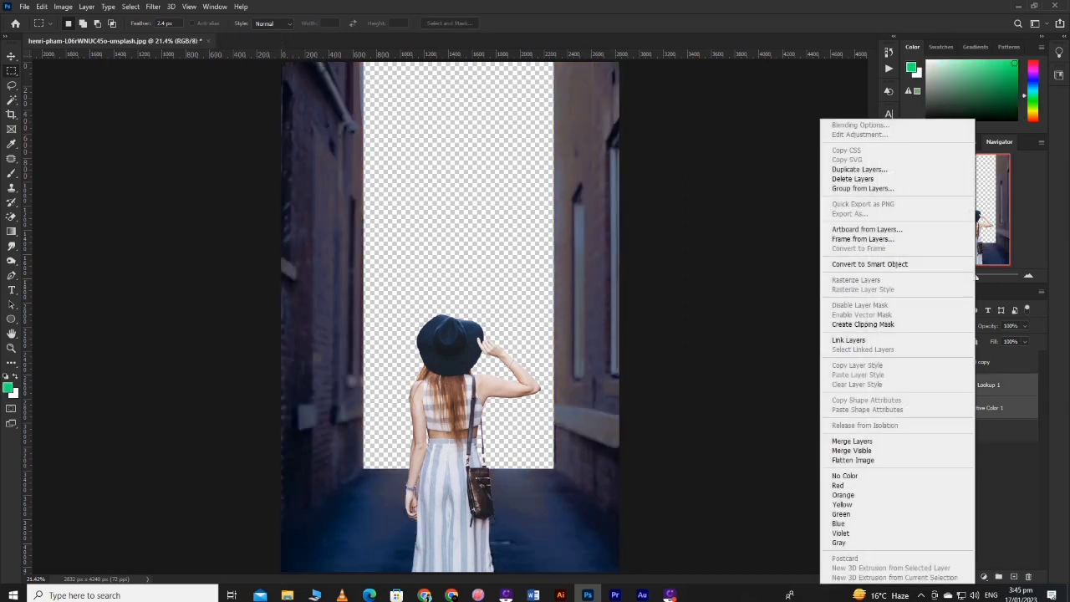
{"action": "left_click", "coordinate": [863, 324]}
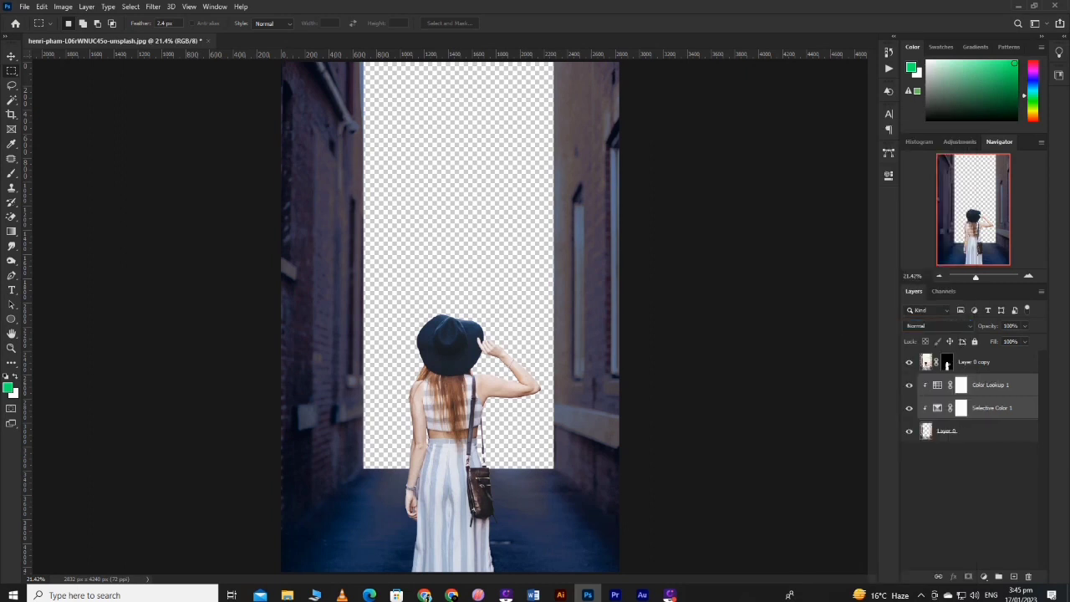
{"action": "left_click", "coordinate": [982, 362]}
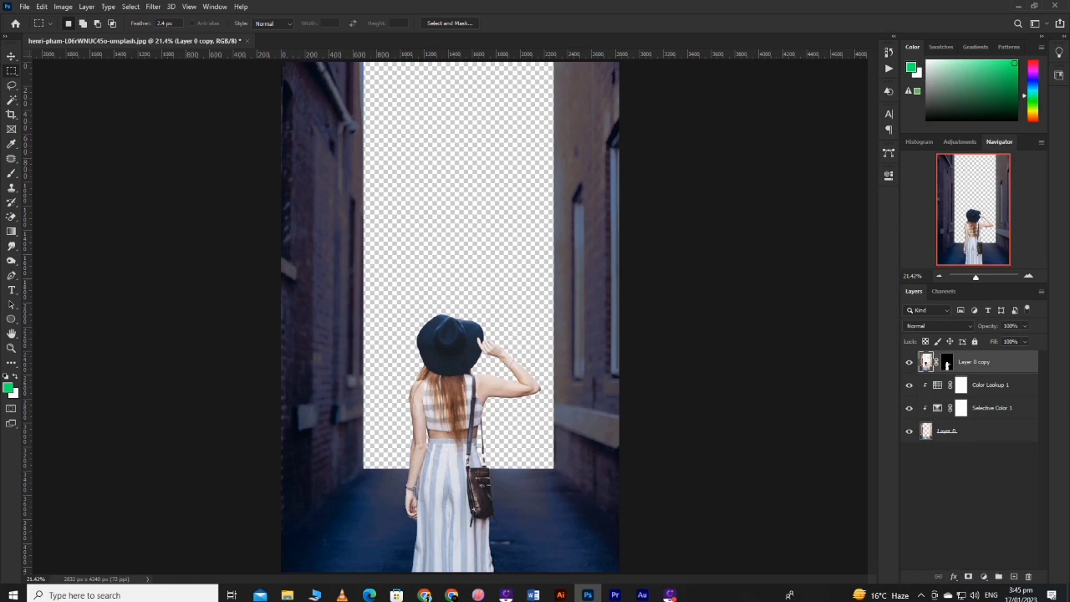
{"action": "left_click", "coordinate": [954, 576]}
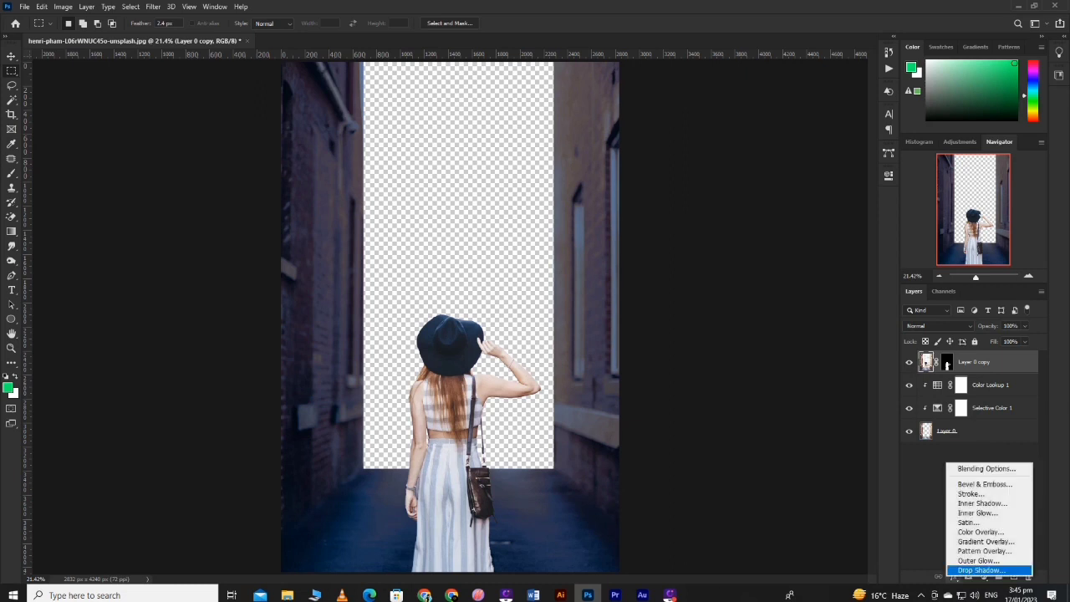
{"action": "left_click", "coordinate": [958, 571]}
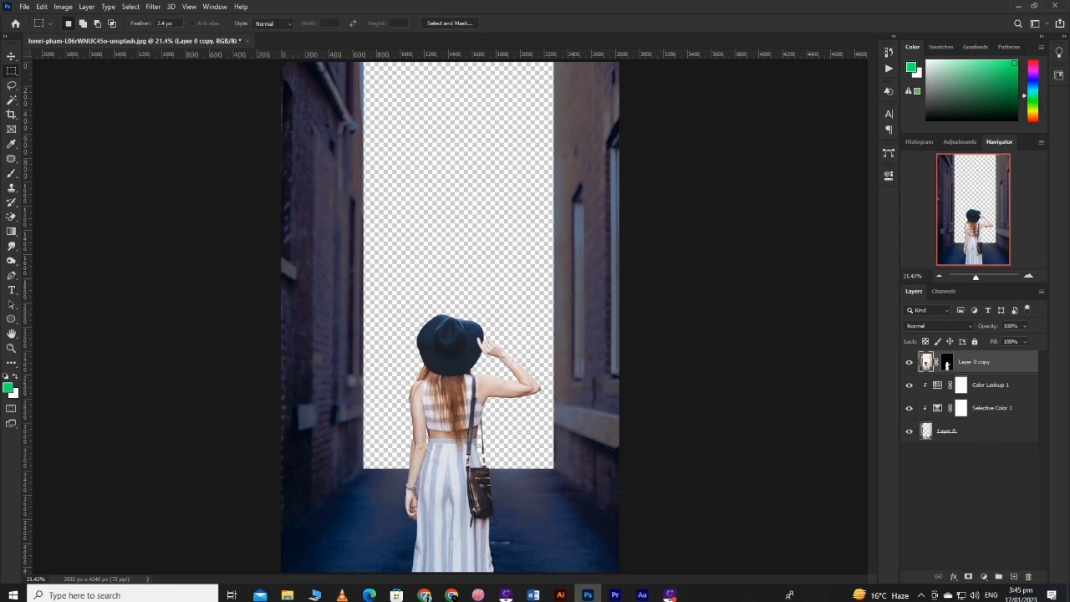
{"action": "left_click", "coordinate": [983, 577]}
Add a Moonlight.3DL Color Lookup clipped to Layer 0 copy at 77% opacity.
{"action": "left_click", "coordinate": [999, 511]}
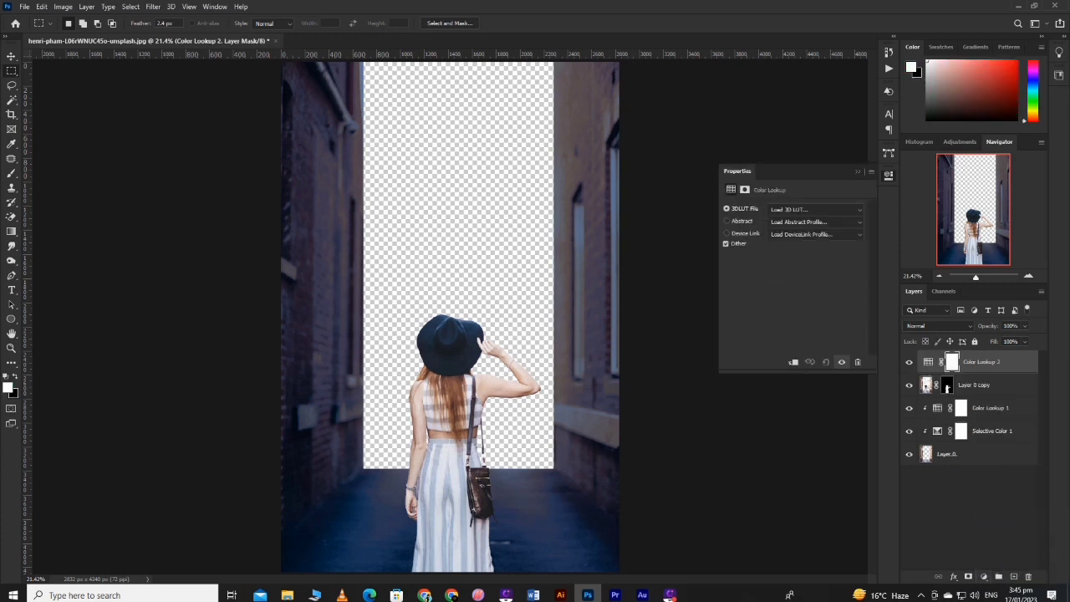
{"action": "left_click", "coordinate": [815, 209]}
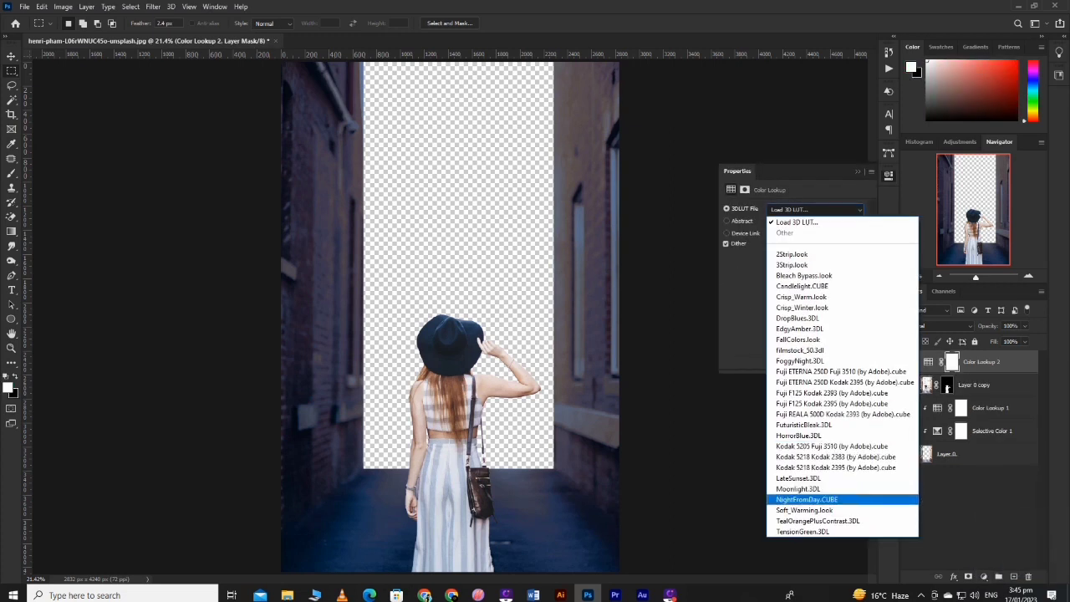
{"action": "left_click", "coordinate": [798, 489]}
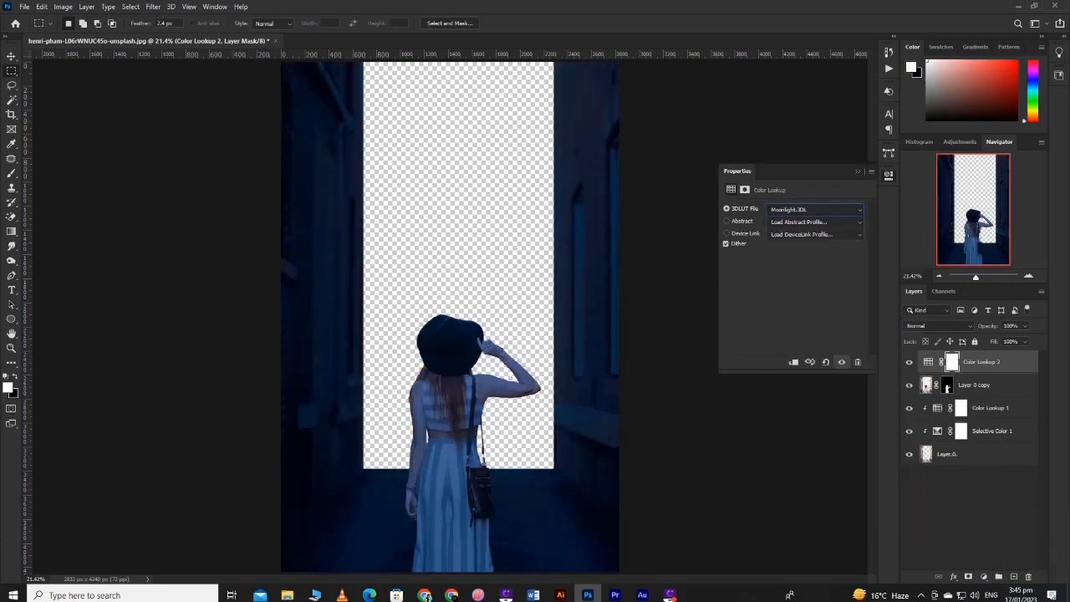
{"action": "key", "text": "ctrl+alt+g"}
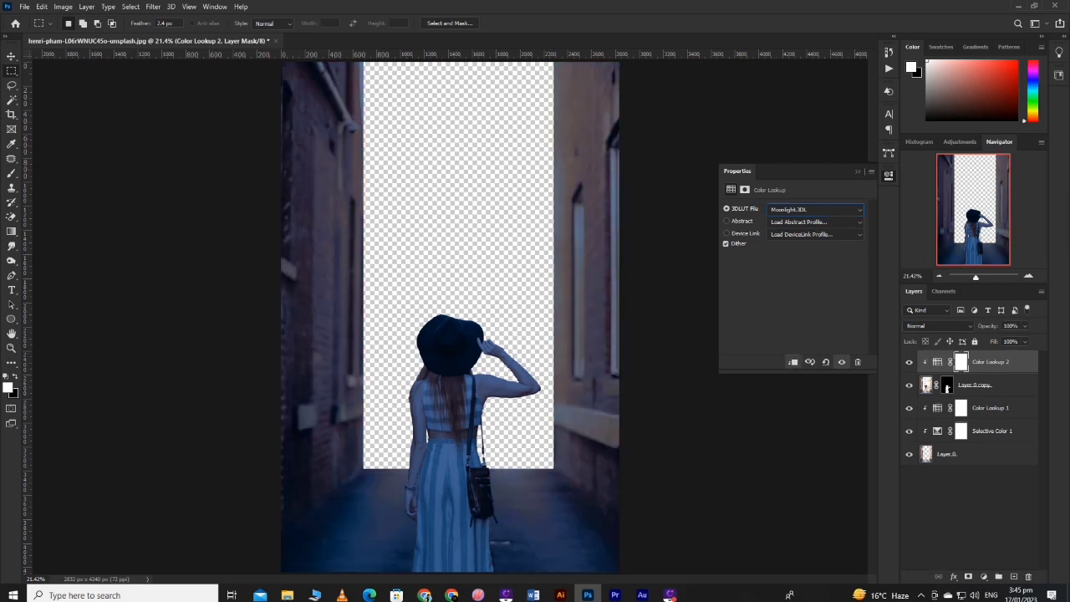
{"action": "left_click", "coordinate": [889, 174]}
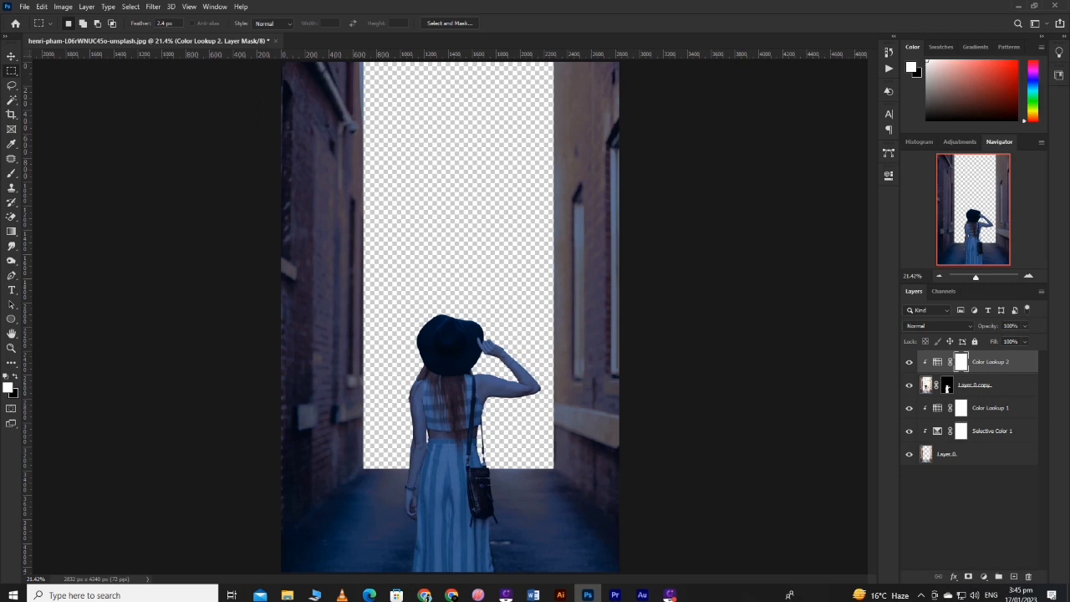
{"action": "left_click", "coordinate": [1025, 325]}
{"action": "left_click_drag", "start_coordinate": [1028, 339], "coordinate": [1013, 339]}
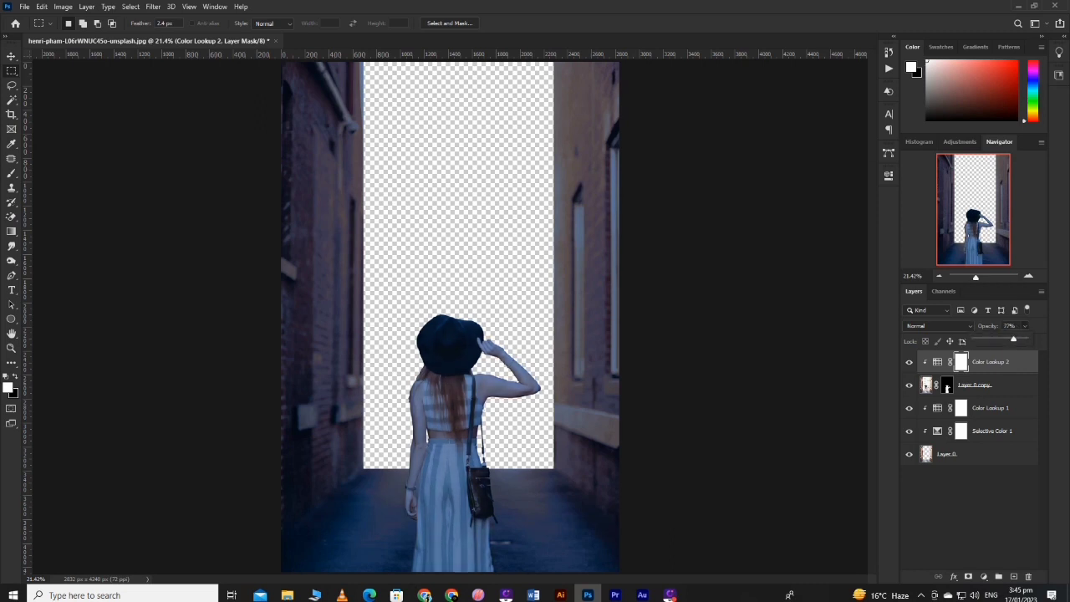
{"action": "left_click", "coordinate": [970, 510]}
{"action": "left_click", "coordinate": [961, 408]}
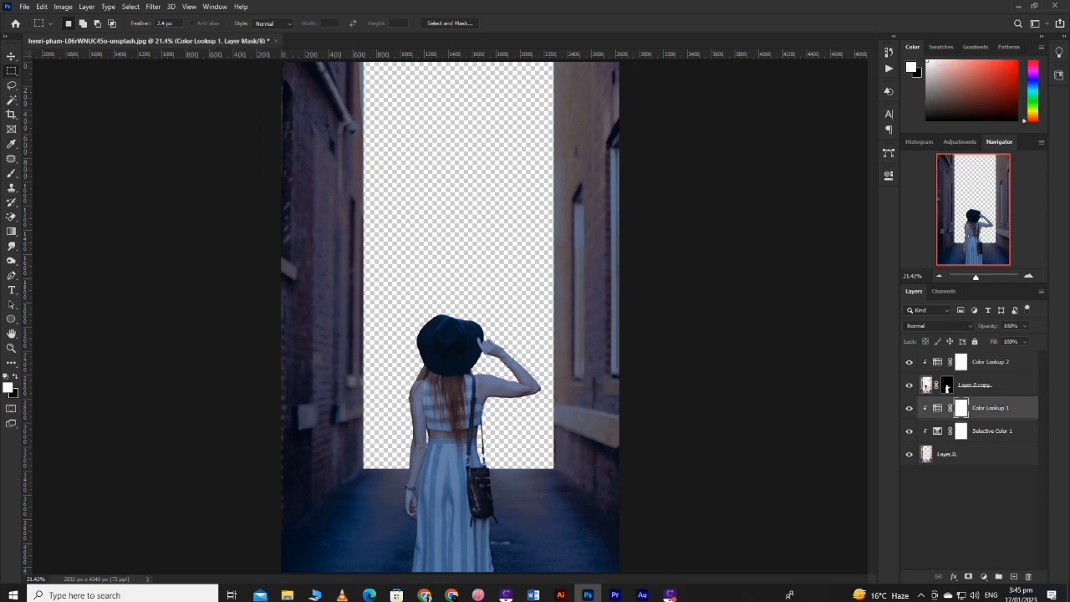
Add a Curves layer clipped to the alley photo, pulling the top point down to darken it.
{"action": "left_click", "coordinate": [983, 577]}
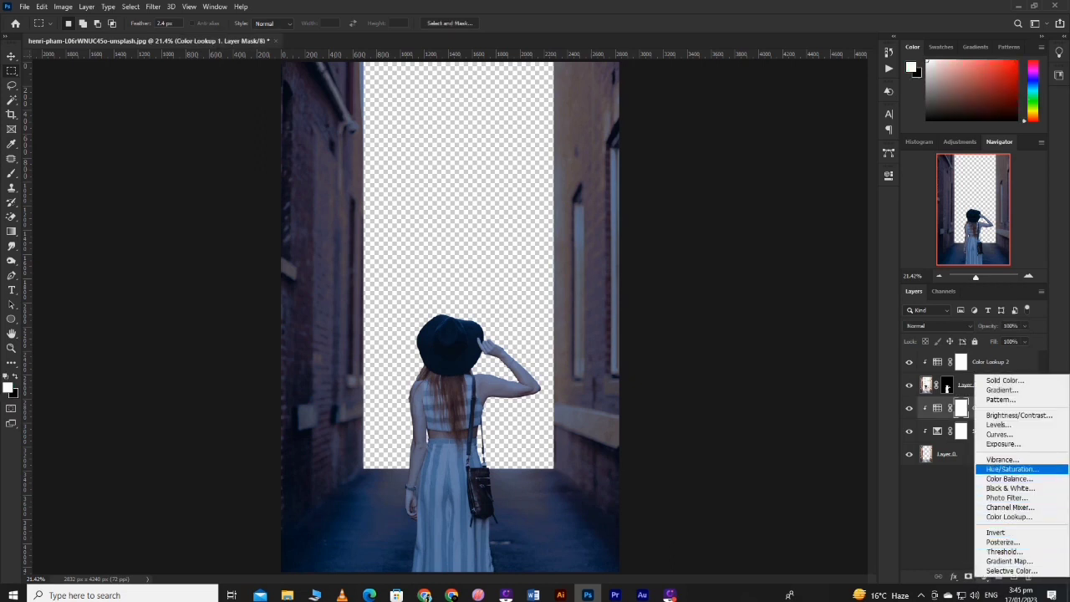
{"action": "left_click", "coordinate": [1000, 434]}
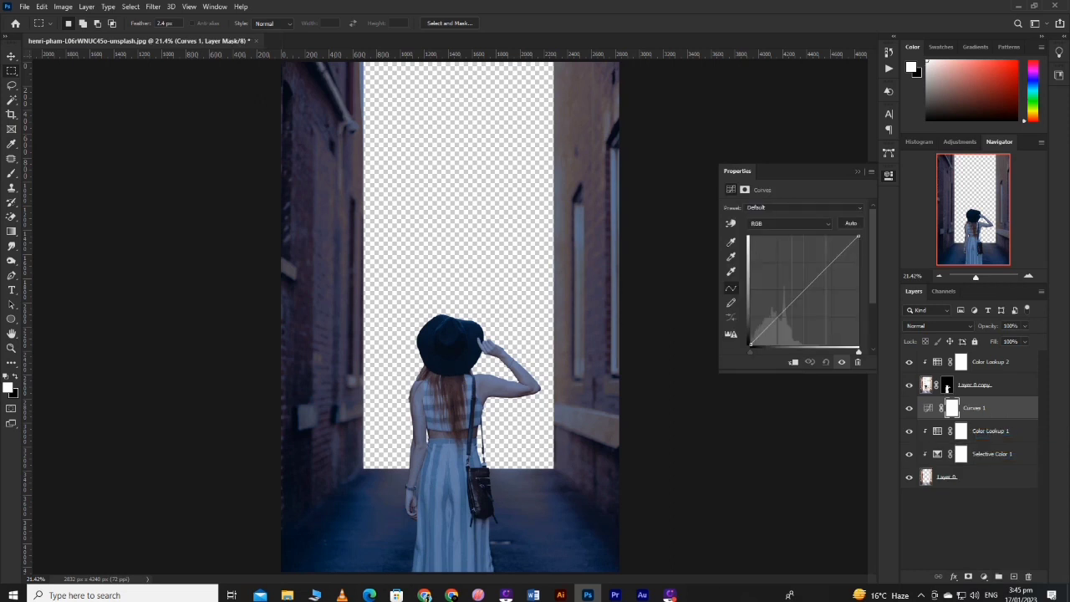
{"action": "left_click_drag", "start_coordinate": [858, 238], "coordinate": [858, 275]}
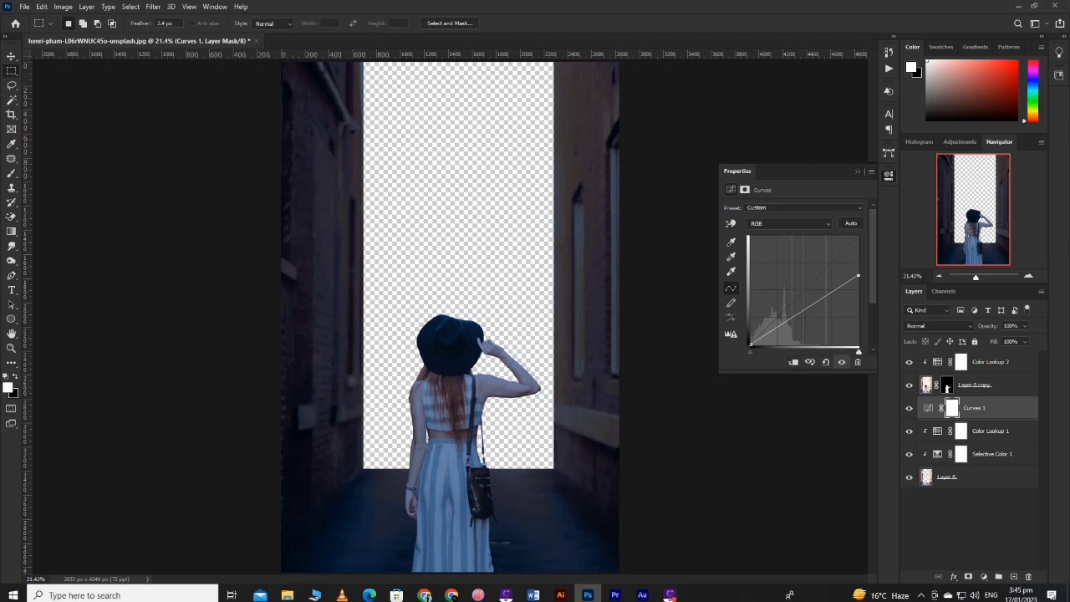
{"action": "key", "text": "ctrl+alt+g"}
{"action": "left_click_drag", "start_coordinate": [858, 275], "coordinate": [858, 291]}
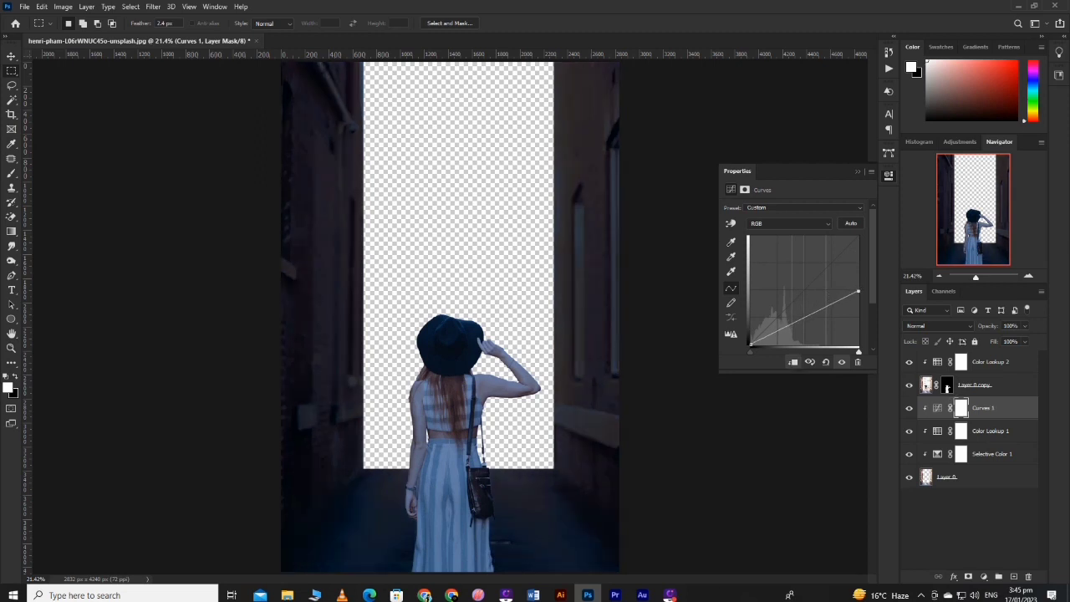
{"action": "left_click_drag", "start_coordinate": [858, 291], "coordinate": [858, 296]}
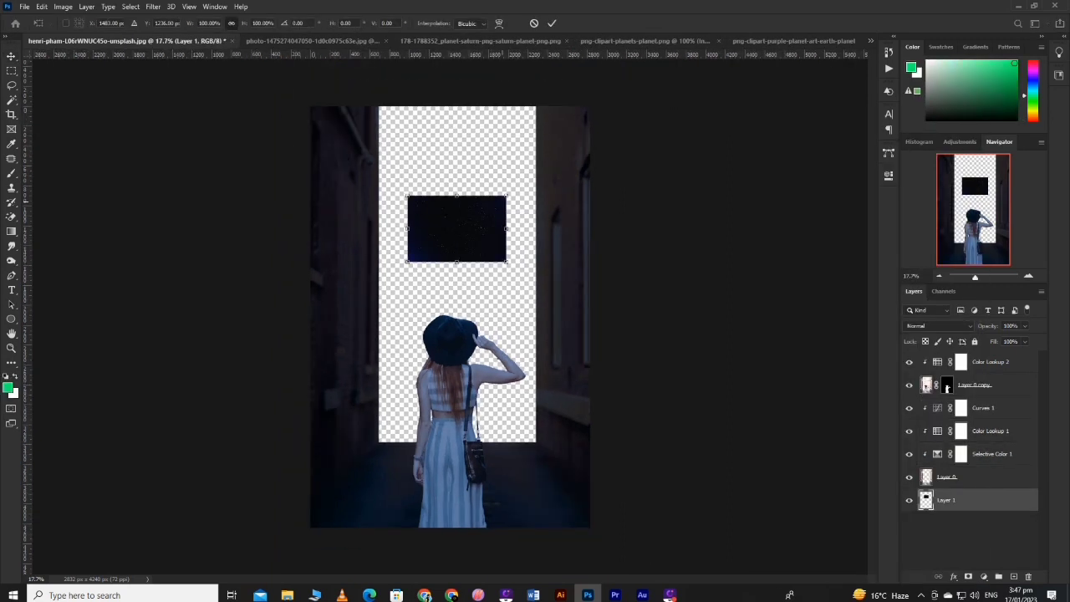
Enlarge the star image to fill the sky between the alley walls.
{"action": "key", "text": "ctrl+t"}
{"action": "left_click_drag", "start_coordinate": [406, 258], "coordinate": [271, 477]}
{"action": "key", "text": "Return"}
{"action": "key", "text": "ctrl+0"}
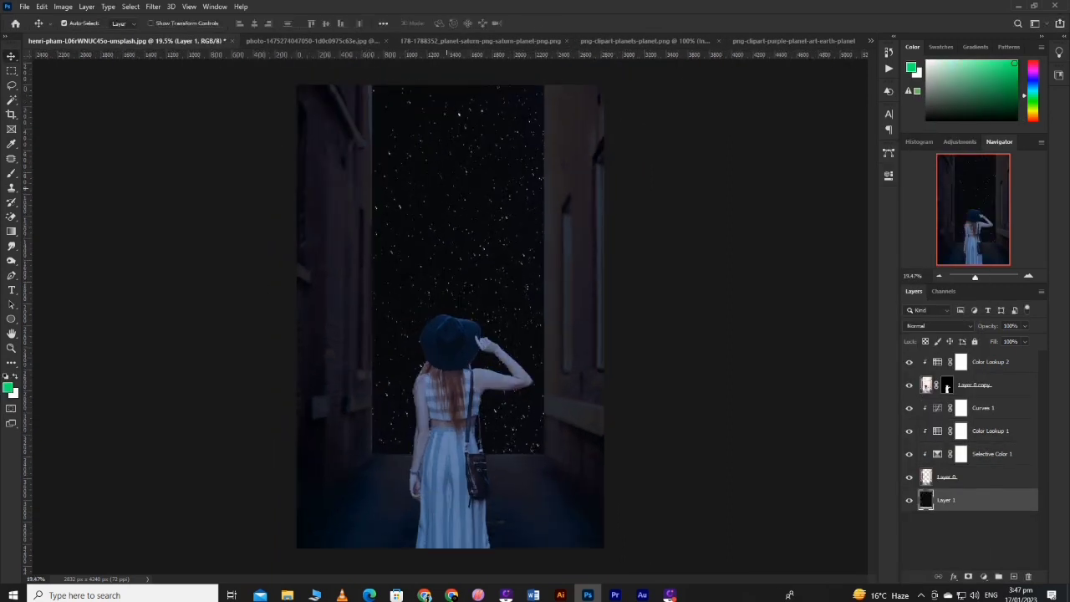
Apply a Zoom Radial Blur of amount 7 to the stars.
{"action": "left_click", "coordinate": [153, 7]}
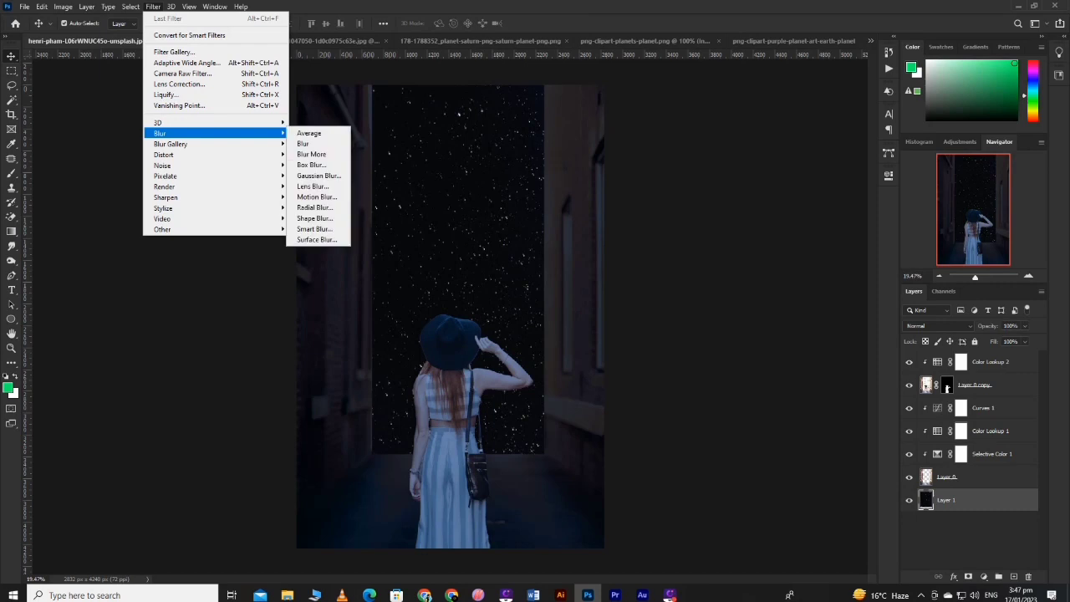
{"action": "mouse_move", "coordinate": [159, 132]}
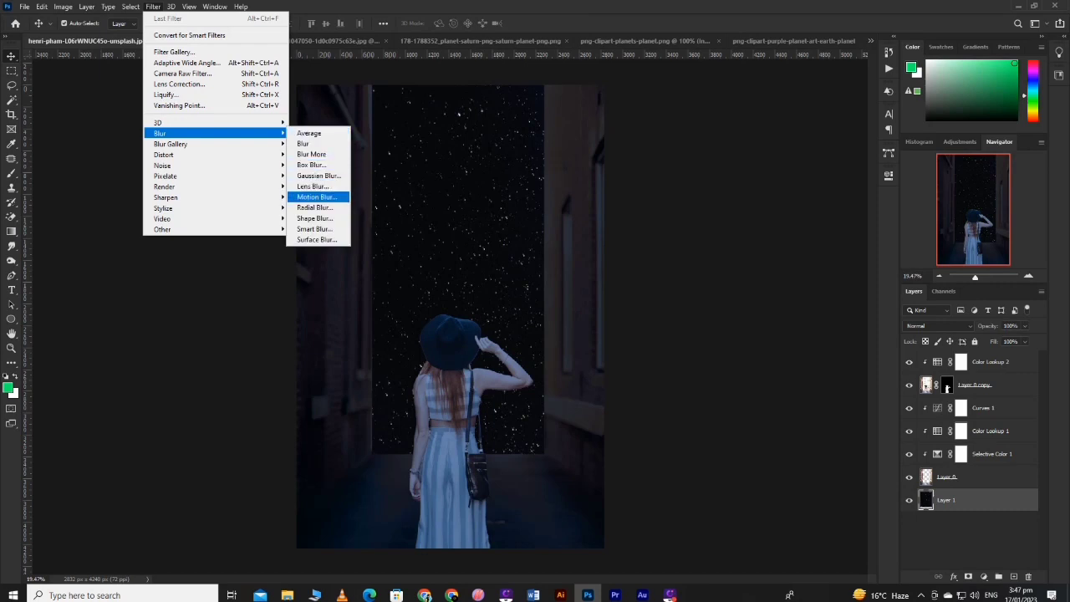
{"action": "left_click", "coordinate": [314, 207]}
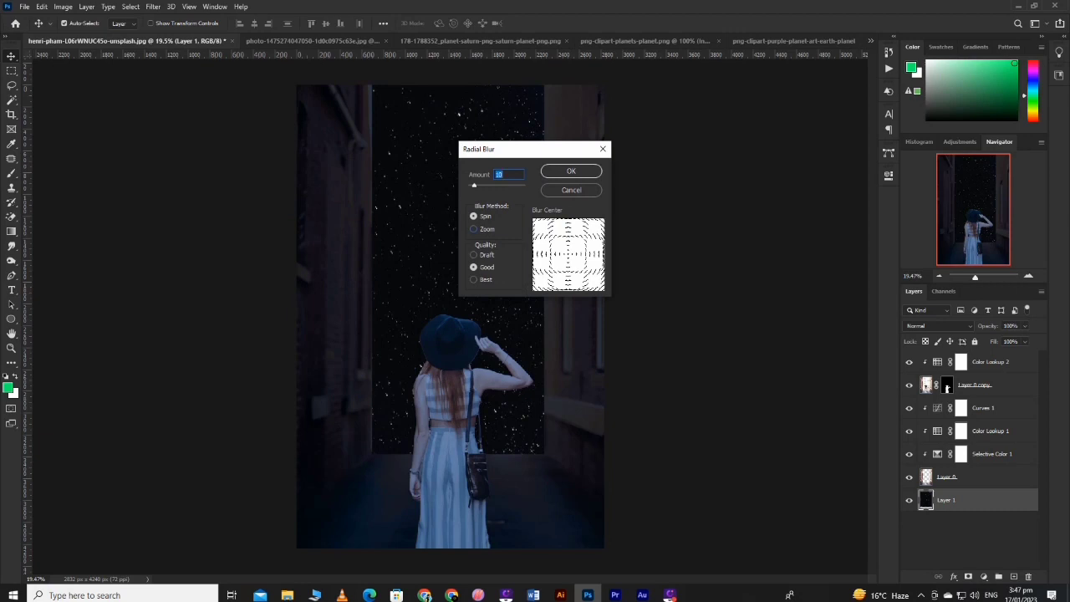
{"action": "left_click", "coordinate": [474, 229]}
{"action": "key", "text": "Tab"}
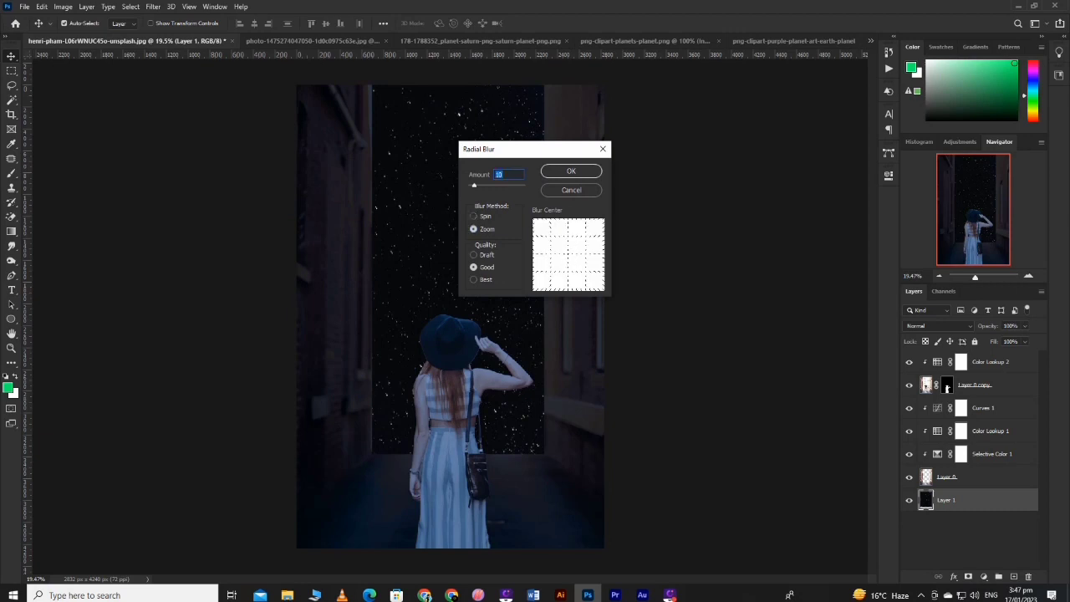
{"action": "type", "text": "7"}
{"action": "key", "text": "Return"}
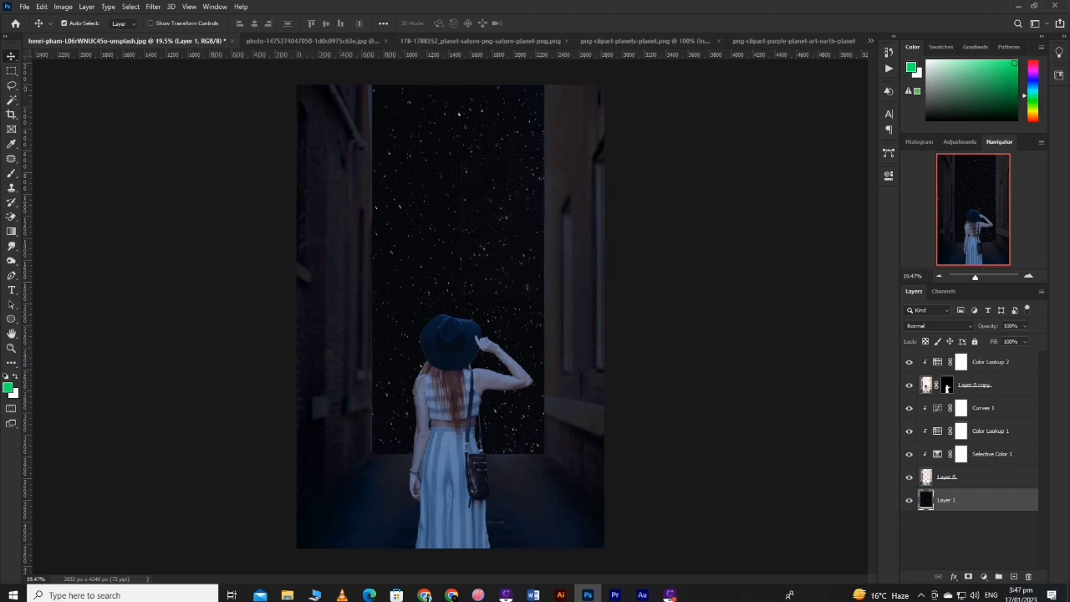
{"action": "left_click", "coordinate": [983, 576]}
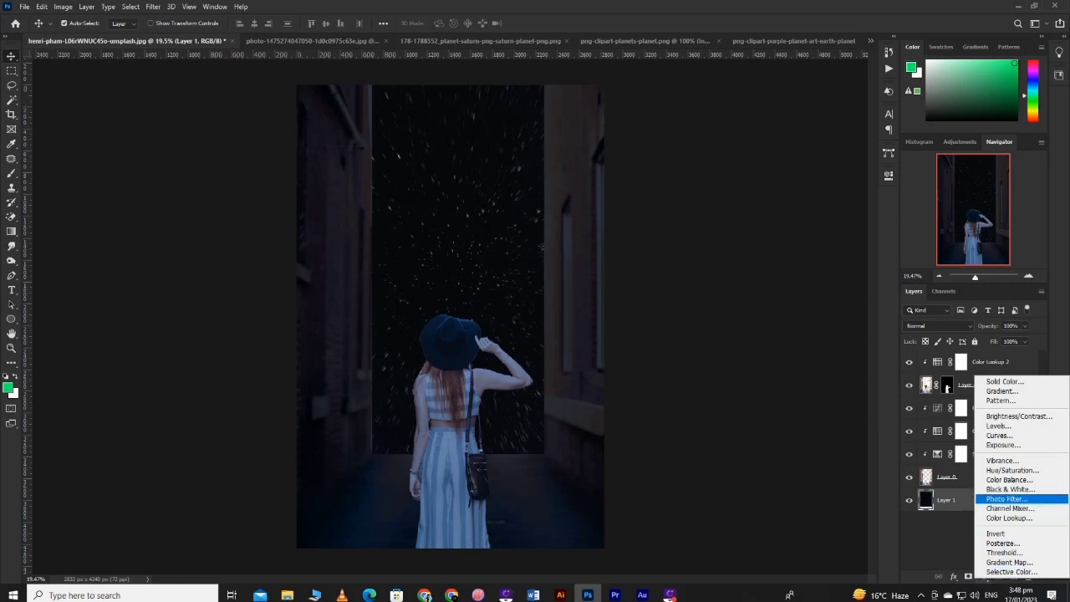
Add a Selective Color layer tinting the Blacks toward cyan (+28).
{"action": "left_click", "coordinate": [1011, 572]}
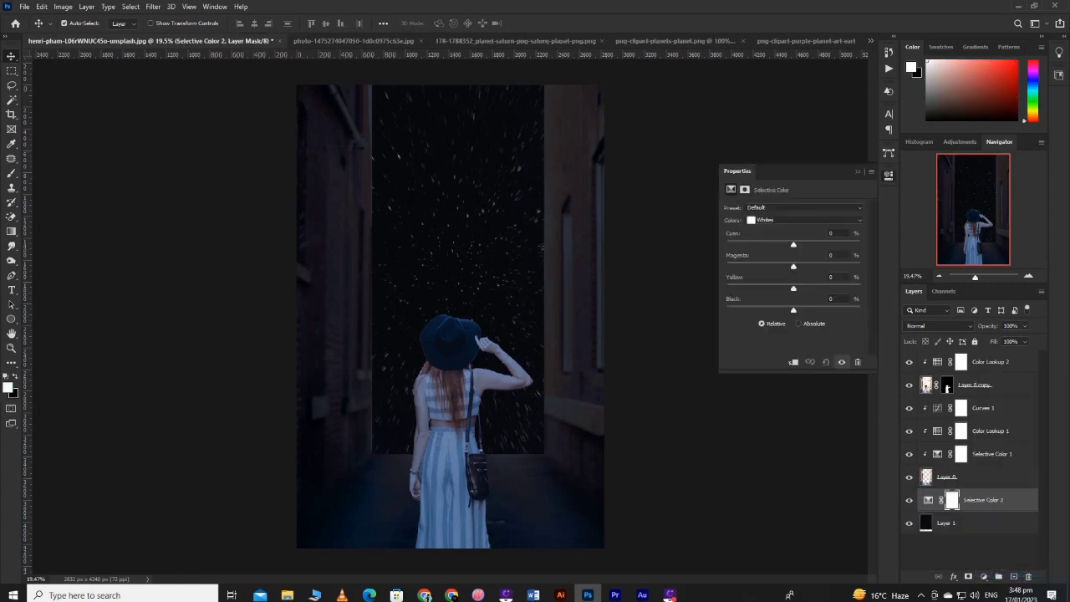
{"action": "left_click", "coordinate": [802, 220]}
{"action": "left_click", "coordinate": [778, 303]}
{"action": "left_click_drag", "start_coordinate": [793, 311], "coordinate": [790, 310]}
{"action": "mouse_move", "coordinate": [794, 244]}
{"action": "left_mouse_down"}
{"action": "mouse_move", "coordinate": [820, 244]}
{"action": "mouse_move", "coordinate": [794, 266]}
{"action": "left_mouse_up"}
{"action": "left_click_drag", "start_coordinate": [820, 244], "coordinate": [811, 245]}
{"action": "left_click_drag", "start_coordinate": [792, 309], "coordinate": [792, 309]}
{"action": "left_click", "coordinate": [802, 220]}
{"action": "left_click", "coordinate": [769, 283]}
{"action": "left_click", "coordinate": [889, 175]}
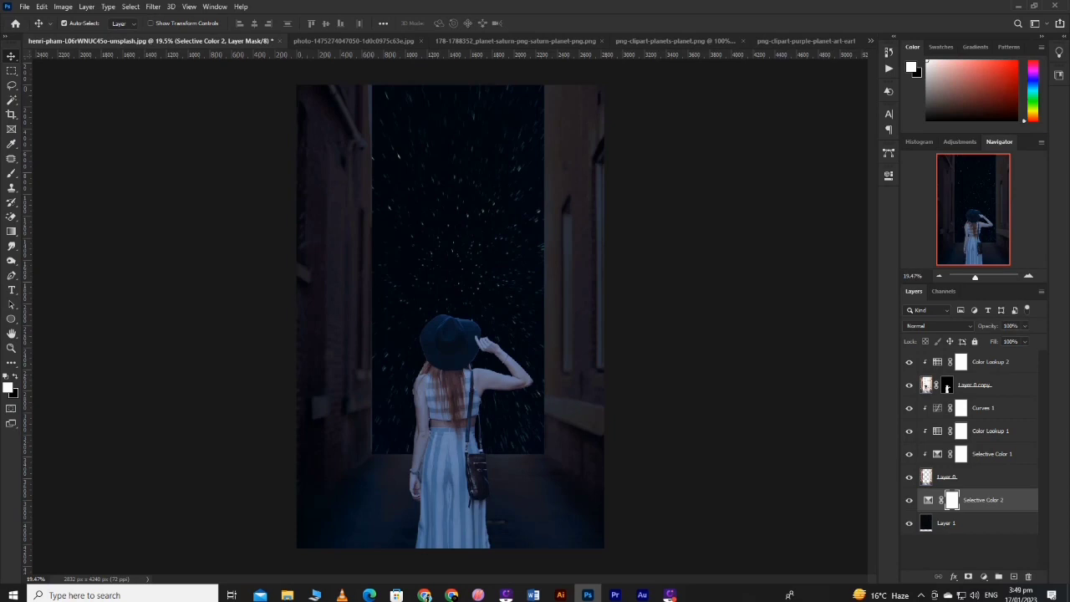
Set the star Layer 1 blend mode to Linear Dodge (Add).
{"action": "left_click", "coordinate": [969, 523]}
{"action": "left_click", "coordinate": [938, 325]}
{"action": "left_click", "coordinate": [938, 325]}
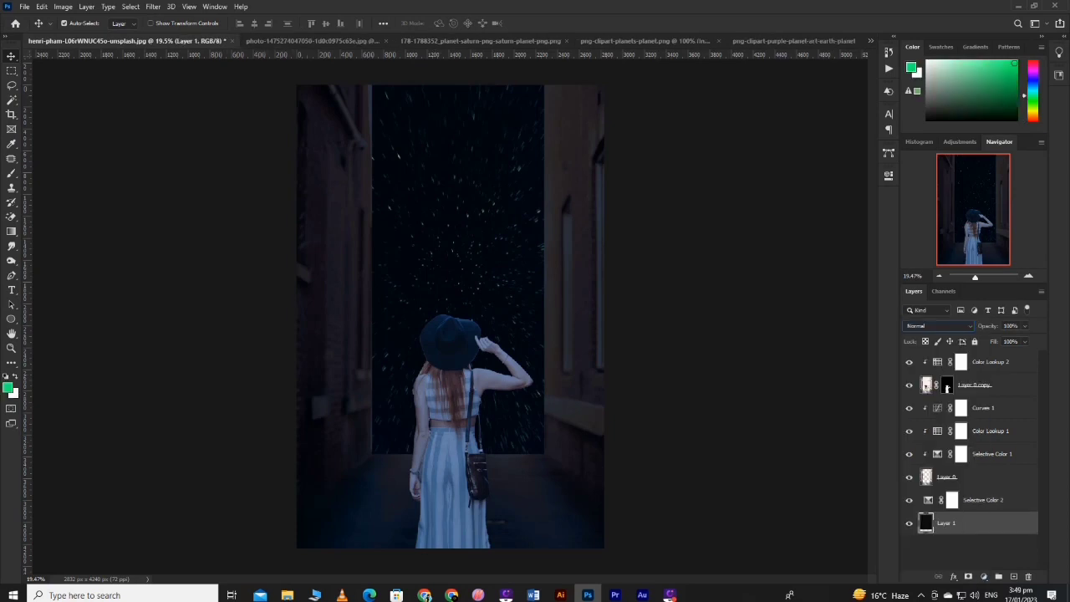
{"action": "left_click", "coordinate": [938, 325]}
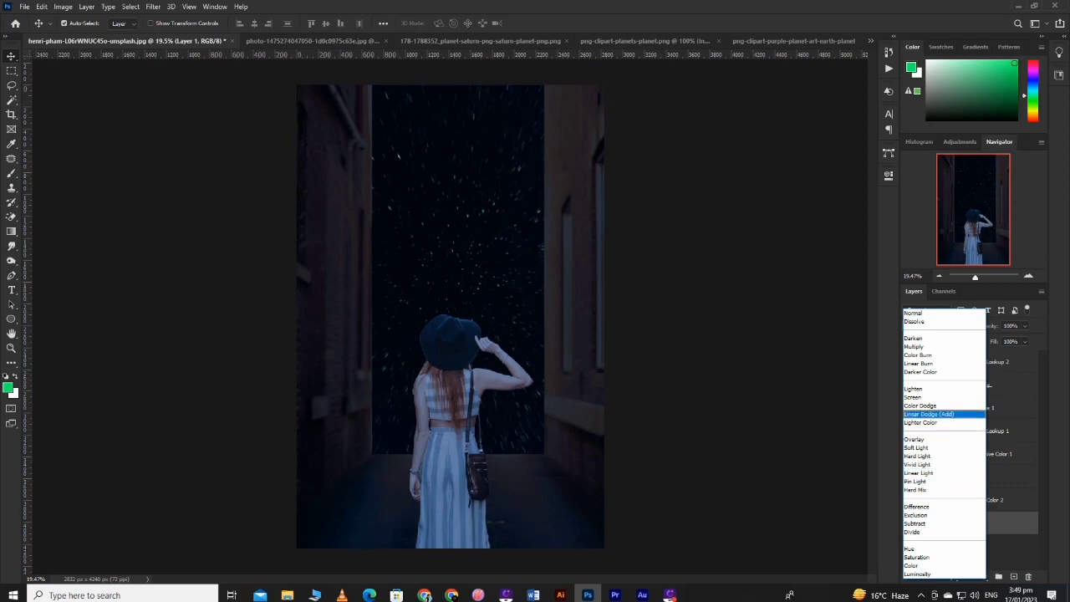
{"action": "left_click", "coordinate": [928, 413]}
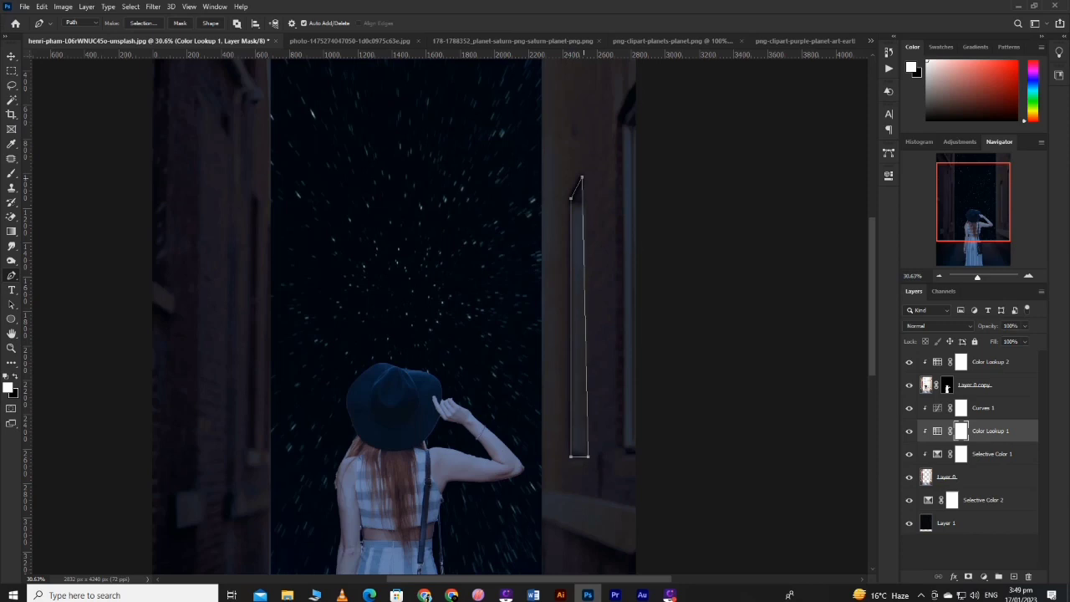
Adjust the bottom corner anchor of the pen path around the right-wall windows.
{"action": "left_click_drag", "start_coordinate": [589, 456], "coordinate": [585, 456]}
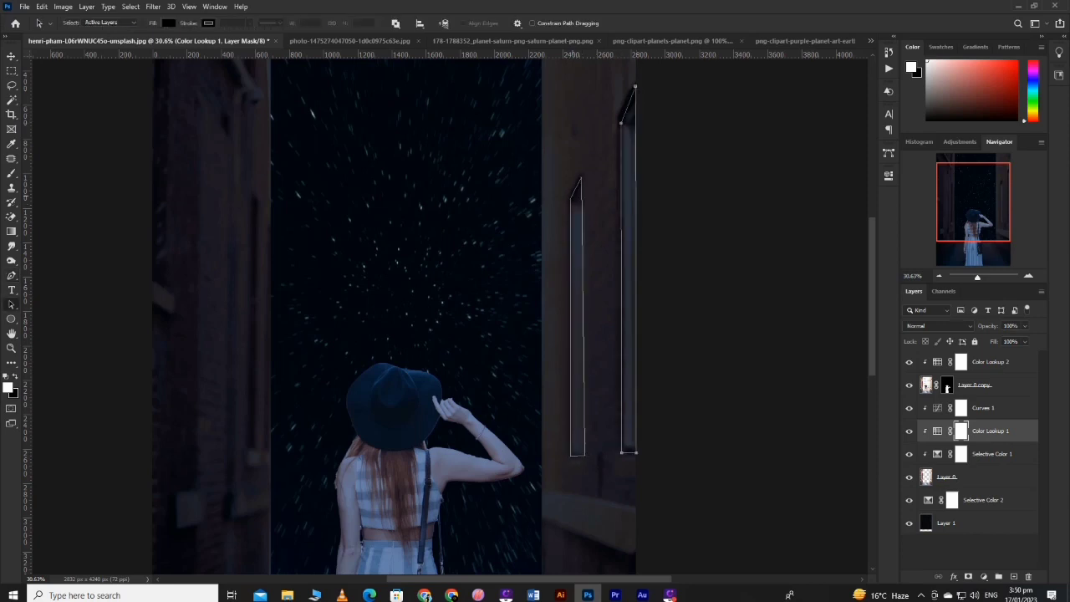
Load the window path as a selection and fill it with a custom colour in the Color Lookup 1 mask.
{"action": "key", "text": "Return"}
{"action": "scroll", "coordinate": [451, 318], "scroll_direction": "down", "scroll_amount": 2}
{"action": "key", "text": "shift+F5"}
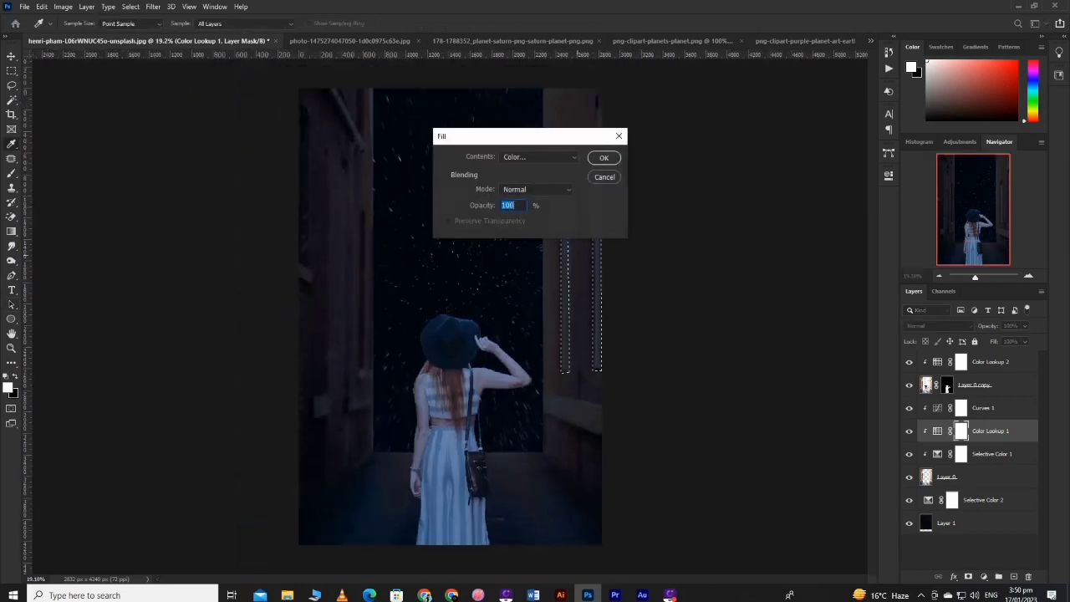
{"action": "left_click", "coordinate": [539, 157]}
{"action": "left_click", "coordinate": [514, 183]}
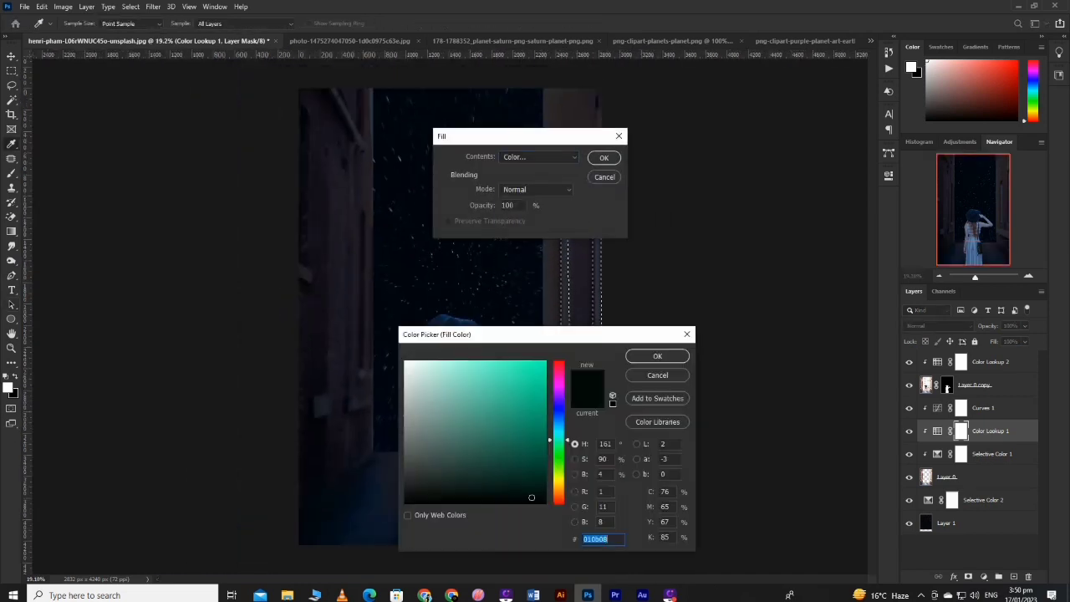
{"action": "left_click", "coordinate": [657, 356]}
{"action": "left_click", "coordinate": [604, 157]}
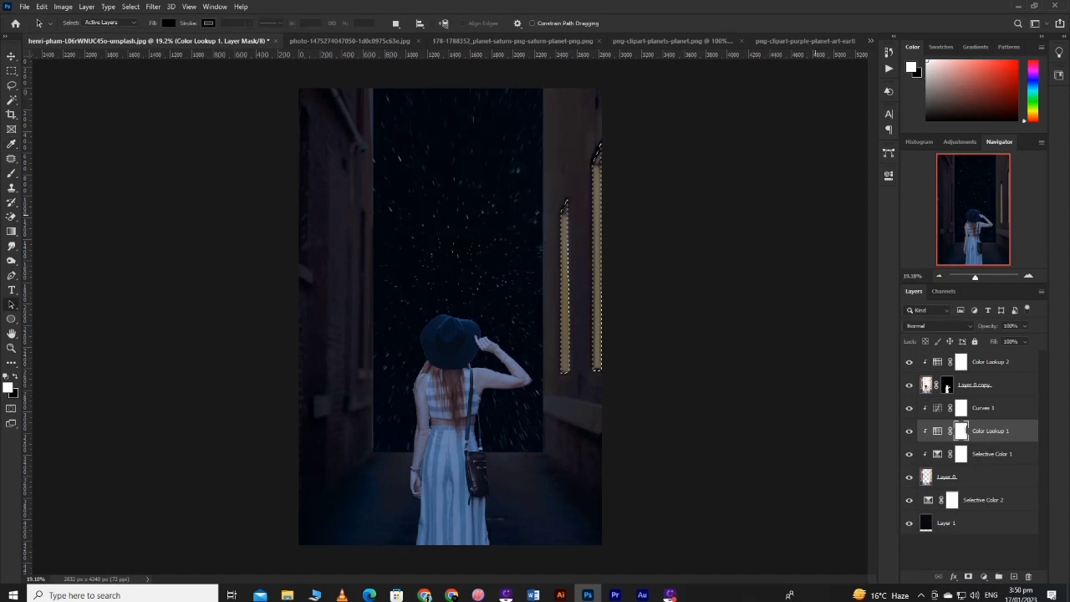
Feather the Color Lookup 1 mask to 27.8 px and refill it so the windows glow brighter.
{"action": "left_click", "coordinate": [888, 175]}
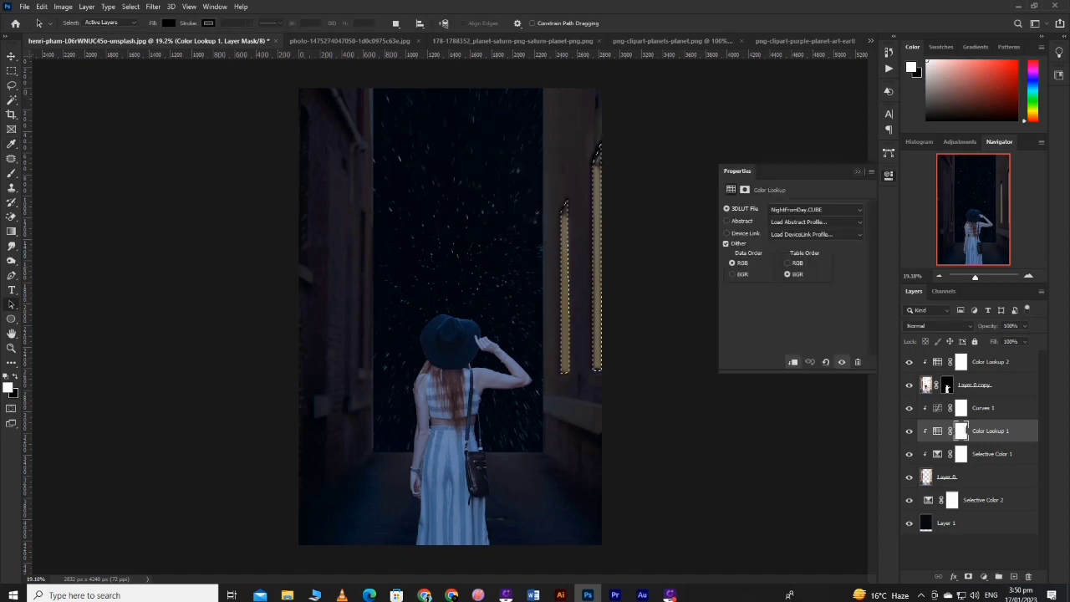
{"action": "left_click", "coordinate": [888, 175]}
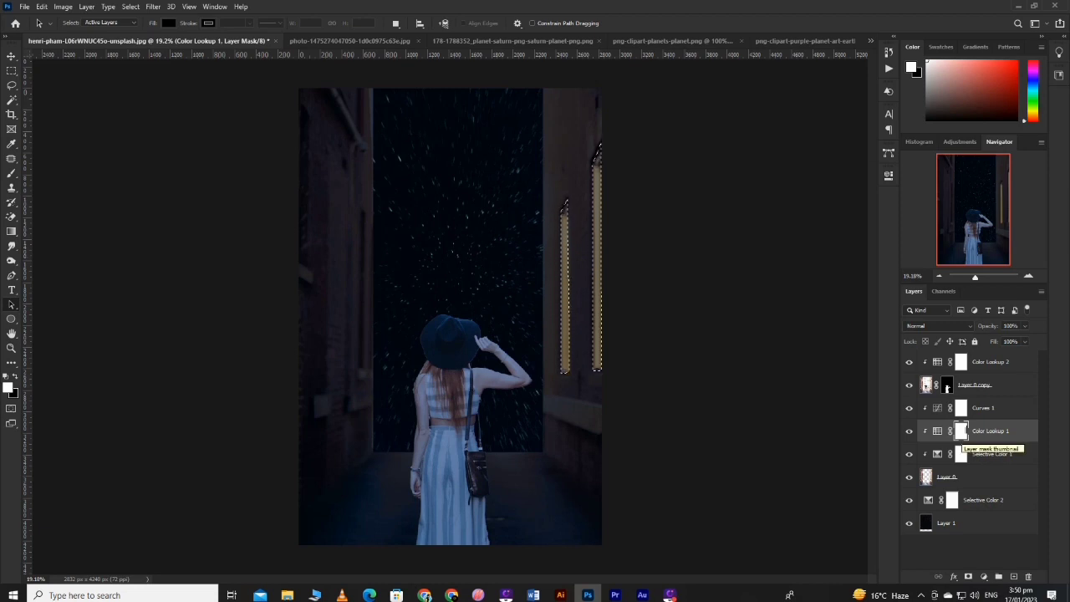
{"action": "right_click", "coordinate": [960, 431]}
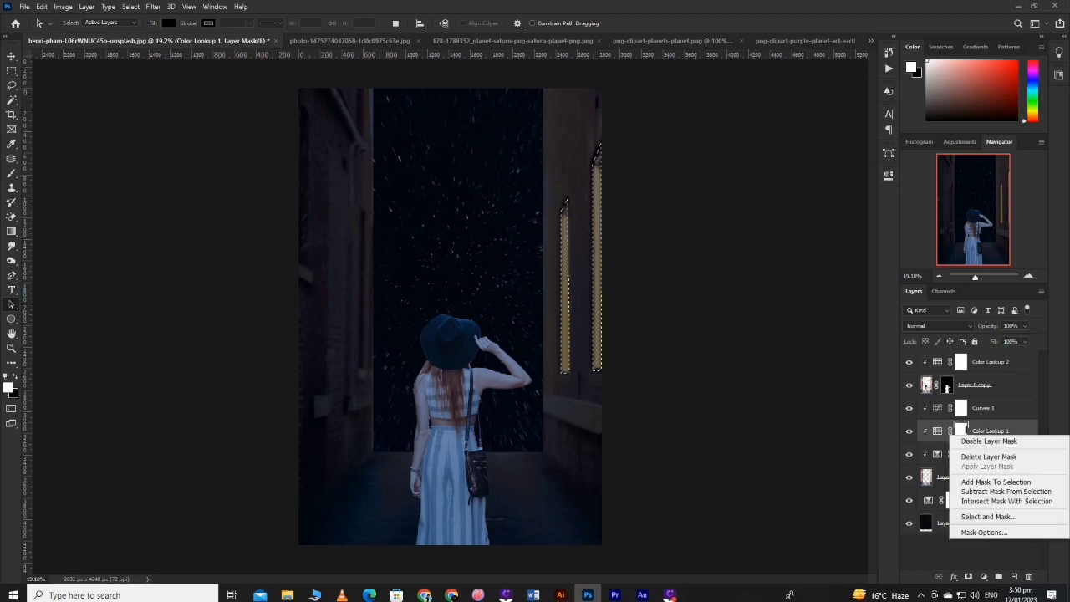
{"action": "key", "text": "Escape"}
{"action": "double_click", "coordinate": [961, 431]}
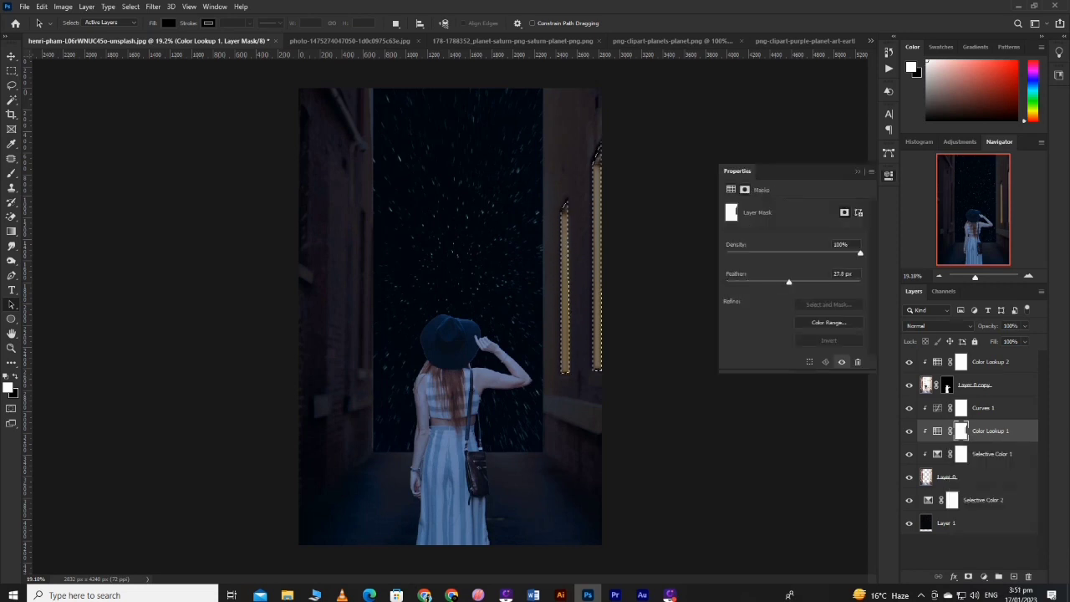
{"action": "left_click", "coordinate": [888, 175]}
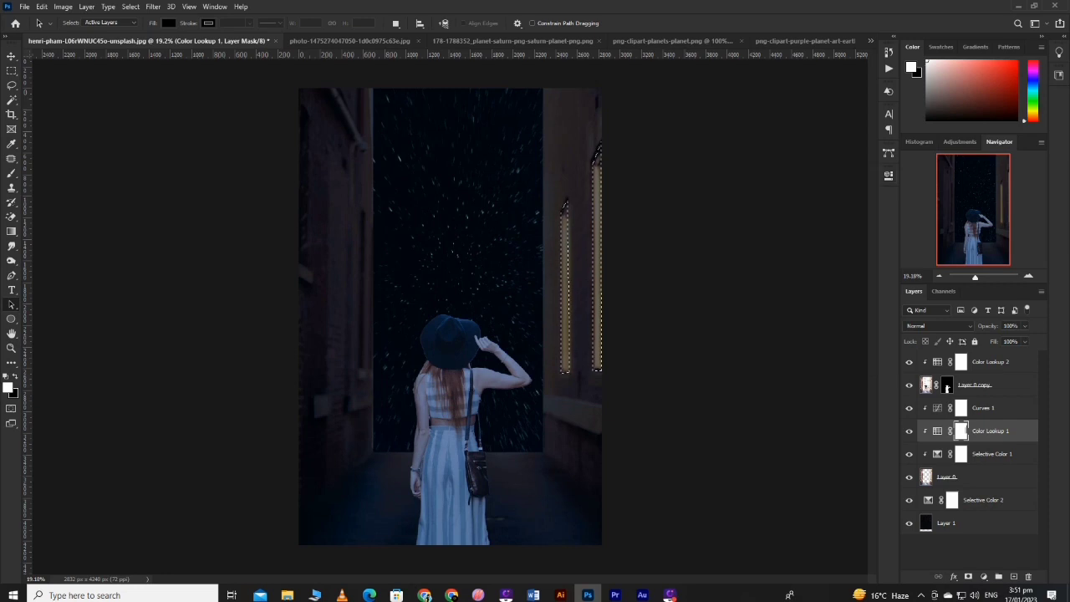
{"action": "key", "text": "ctrl+BackSpace"}
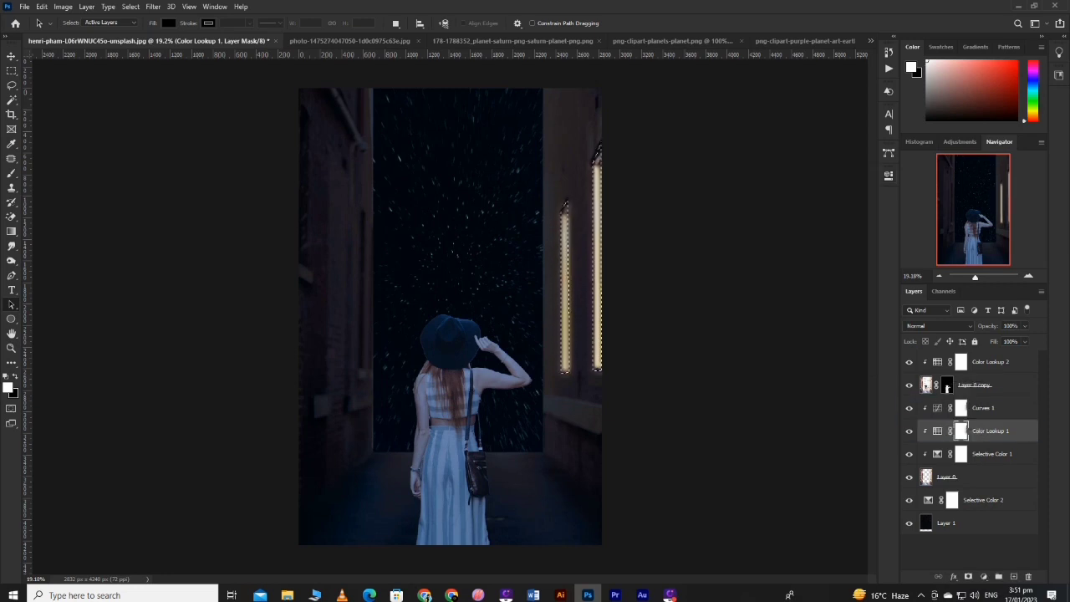
Paint the window selection black into the Curves 1 mask, then clear the selection.
{"action": "left_click", "coordinate": [962, 409]}
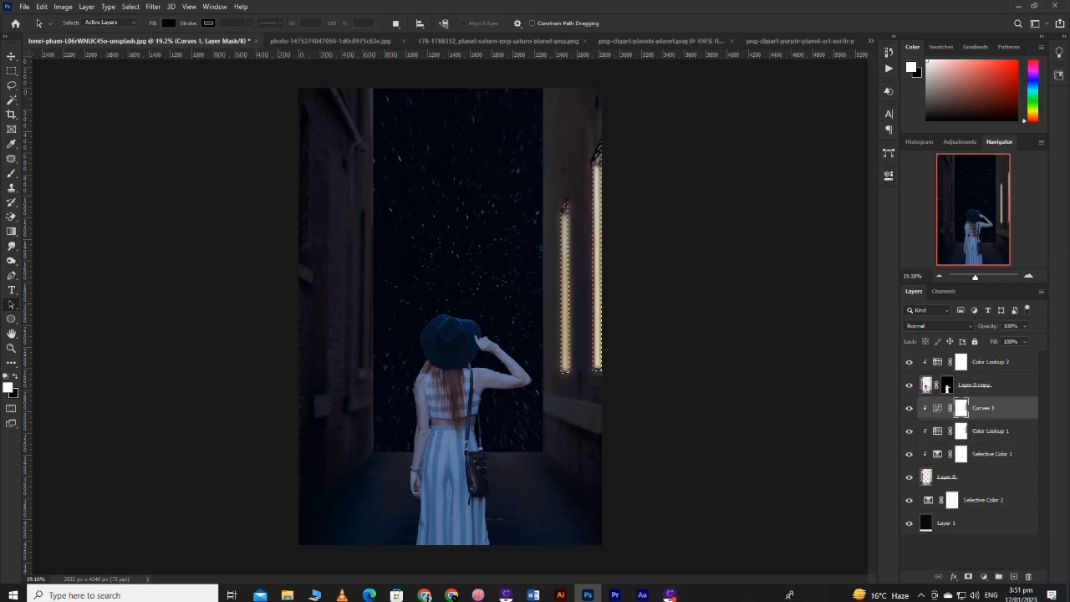
{"action": "left_click", "coordinate": [889, 174]}
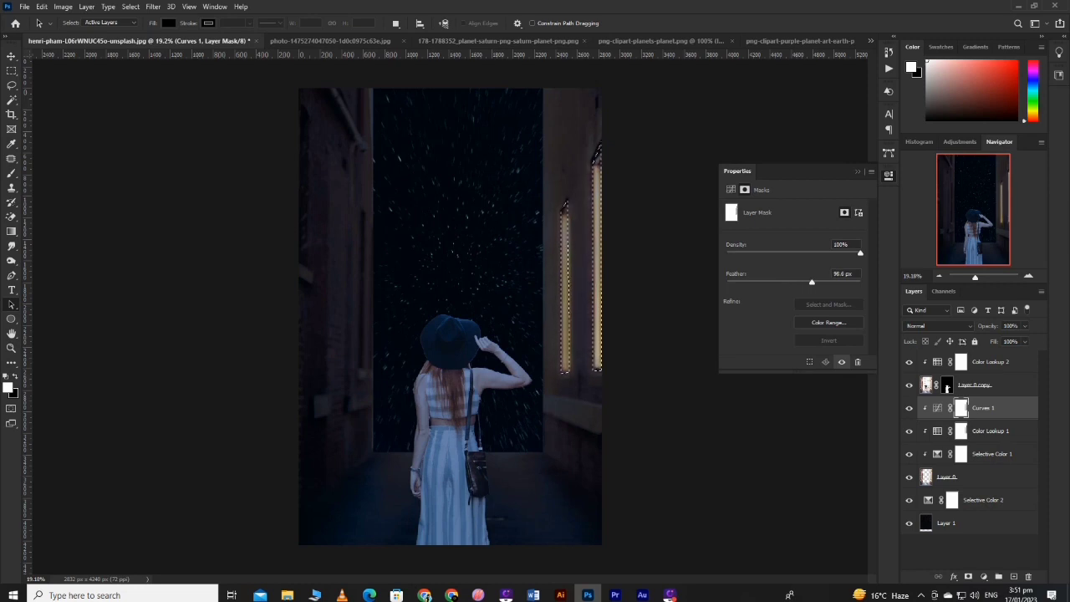
{"action": "left_click", "coordinate": [888, 175]}
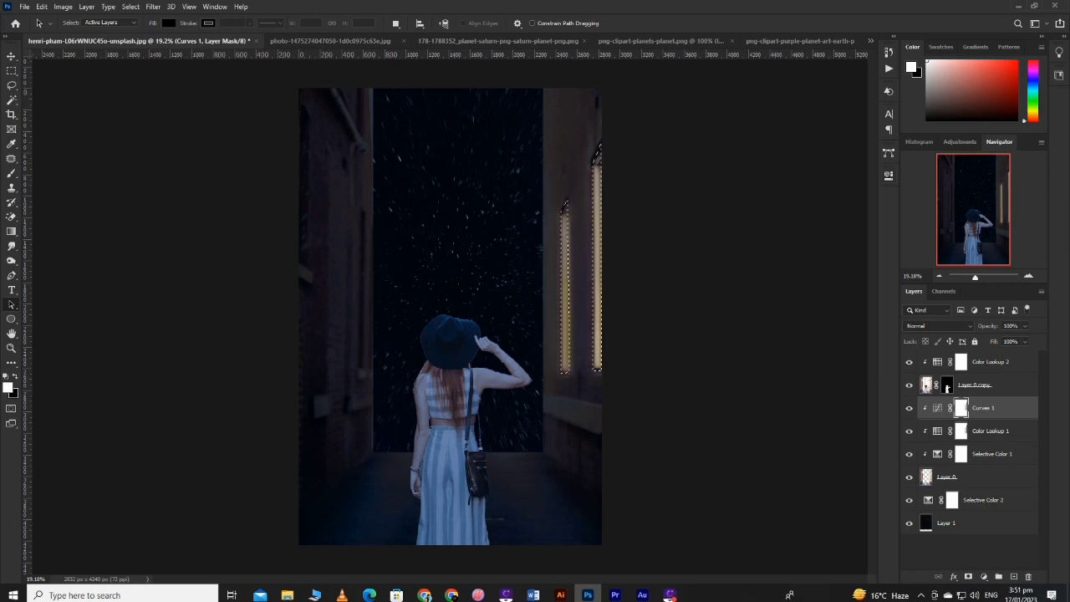
{"action": "key", "text": "l"}
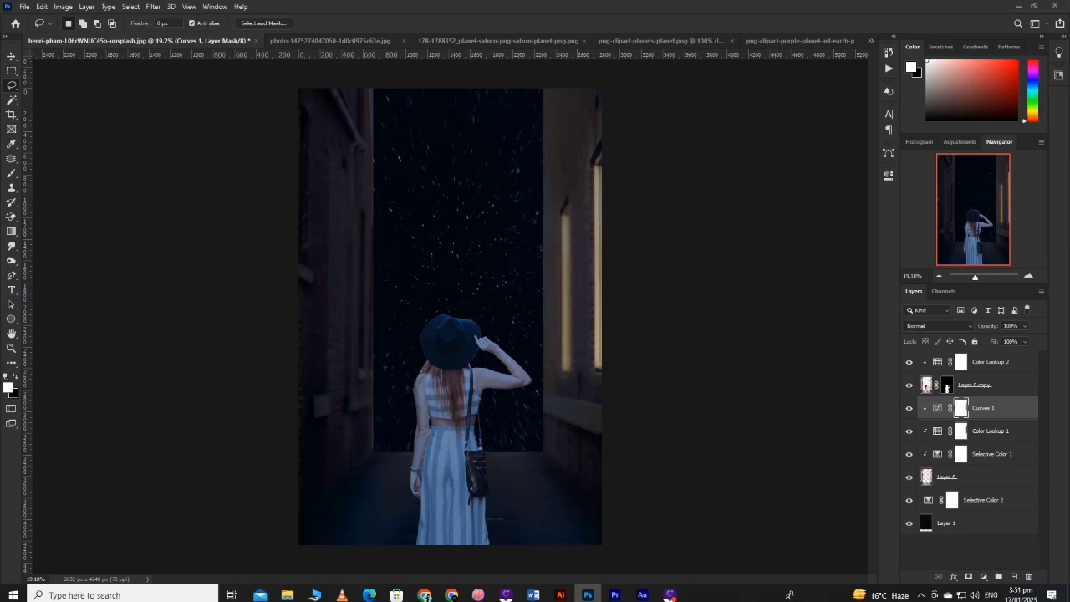
{"action": "key", "text": "b"}
{"action": "key", "text": "x"}
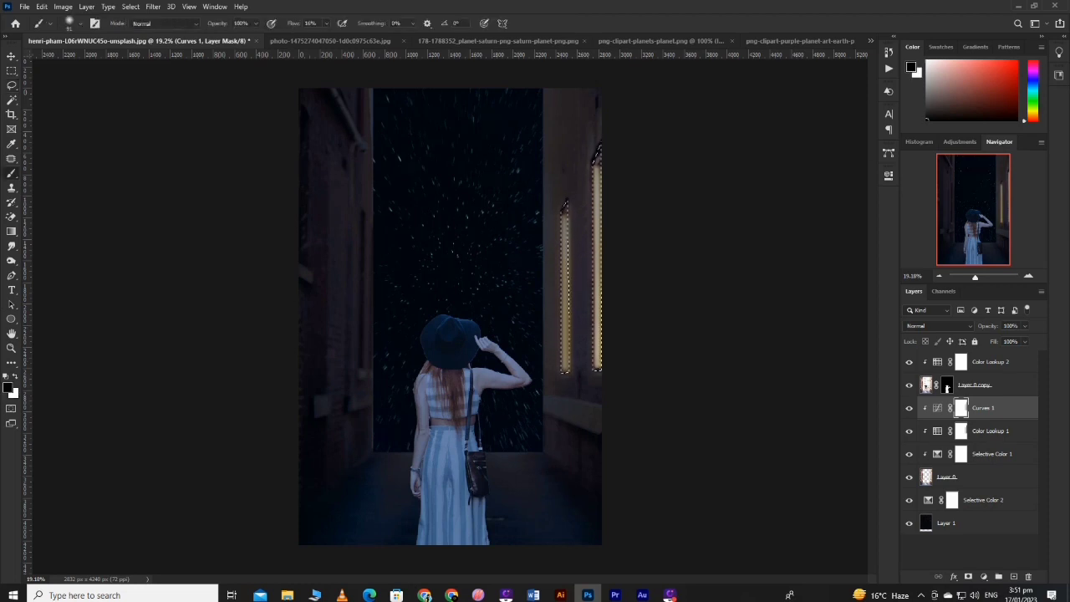
{"action": "right_click", "coordinate": [604, 181]}
{"action": "key", "text": "Escape"}
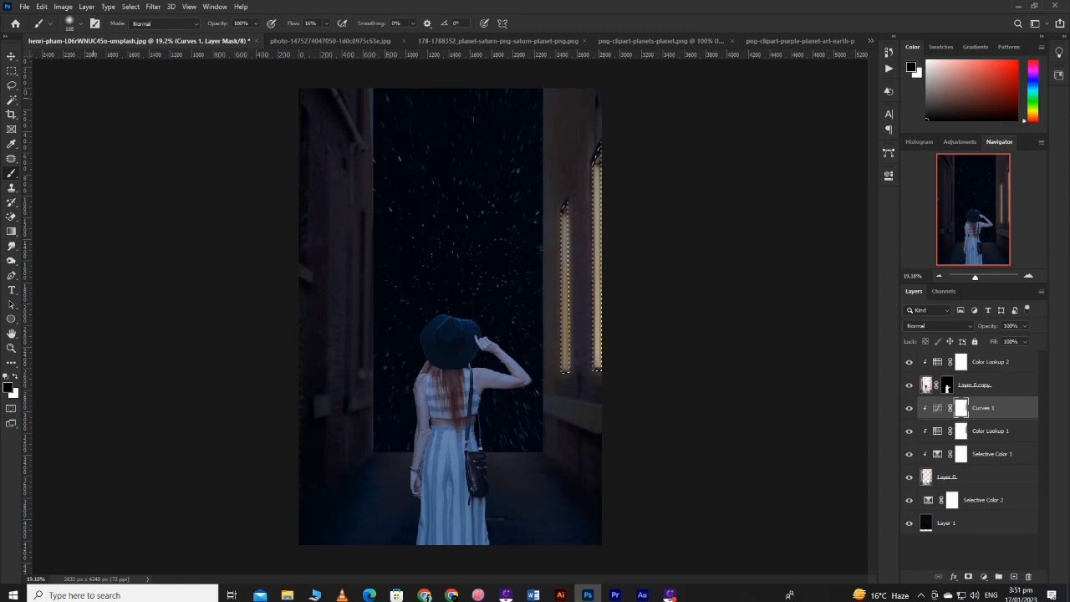
{"action": "key", "text": "m"}
Feather the Color Lookup 1 and Curves 1 mask edges in Properties.
{"action": "left_click", "coordinate": [961, 431]}
{"action": "left_click", "coordinate": [889, 175]}
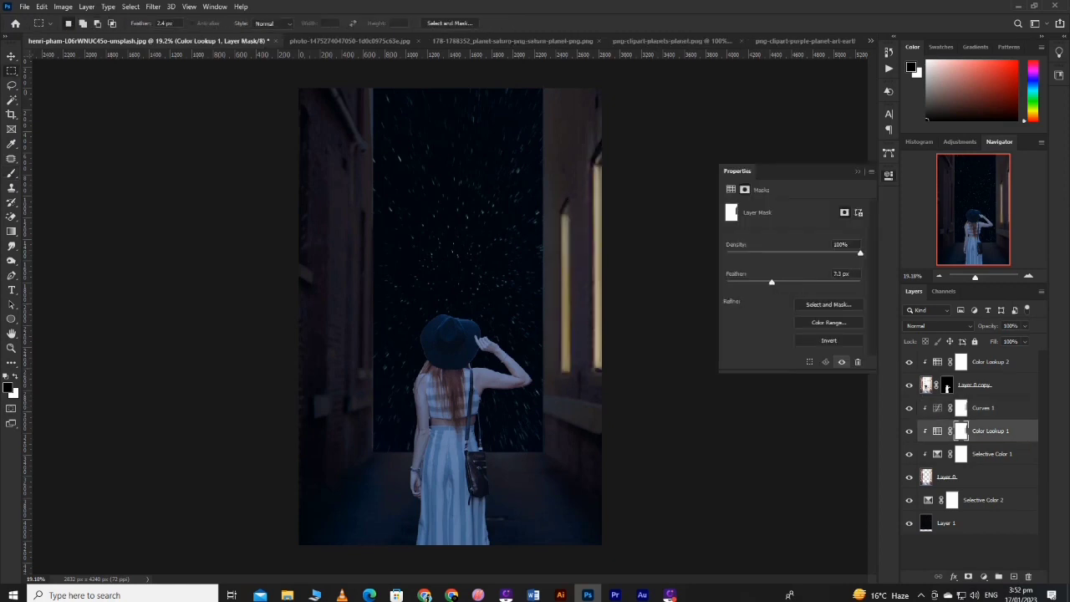
{"action": "mouse_move", "coordinate": [772, 281]}
{"action": "left_mouse_down"}
{"action": "mouse_move", "coordinate": [728, 282]}
{"action": "mouse_move", "coordinate": [780, 282]}
{"action": "left_mouse_up"}
{"action": "left_click", "coordinate": [889, 175]}
{"action": "left_click", "coordinate": [960, 407]}
{"action": "left_click", "coordinate": [889, 175]}
{"action": "left_click", "coordinate": [889, 175]}
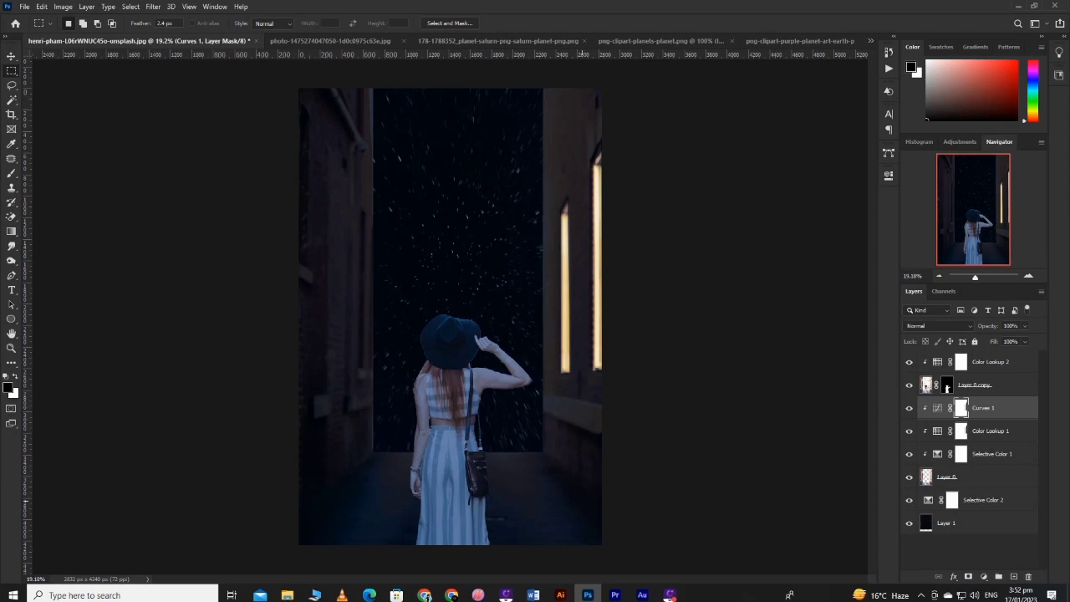
Set the Color Lookup 2 layer opacity to 94%.
{"action": "left_click", "coordinate": [991, 361]}
{"action": "key", "text": "9"}
{"action": "key", "text": "4"}
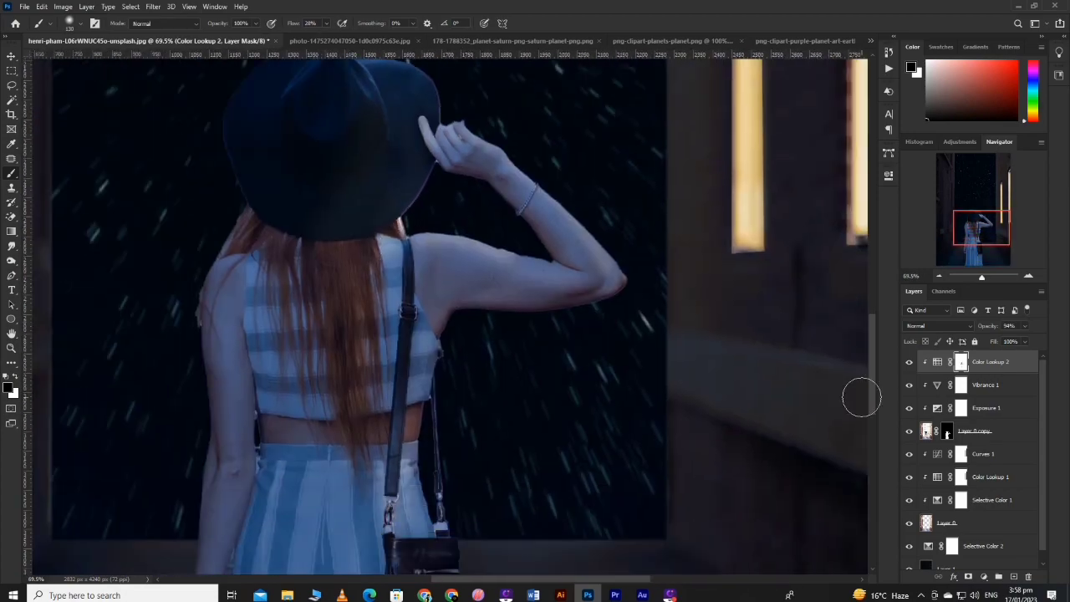
Outline the two left-wall windows with Pen paths and turn them into a selection.
{"action": "left_click", "coordinate": [947, 430]}
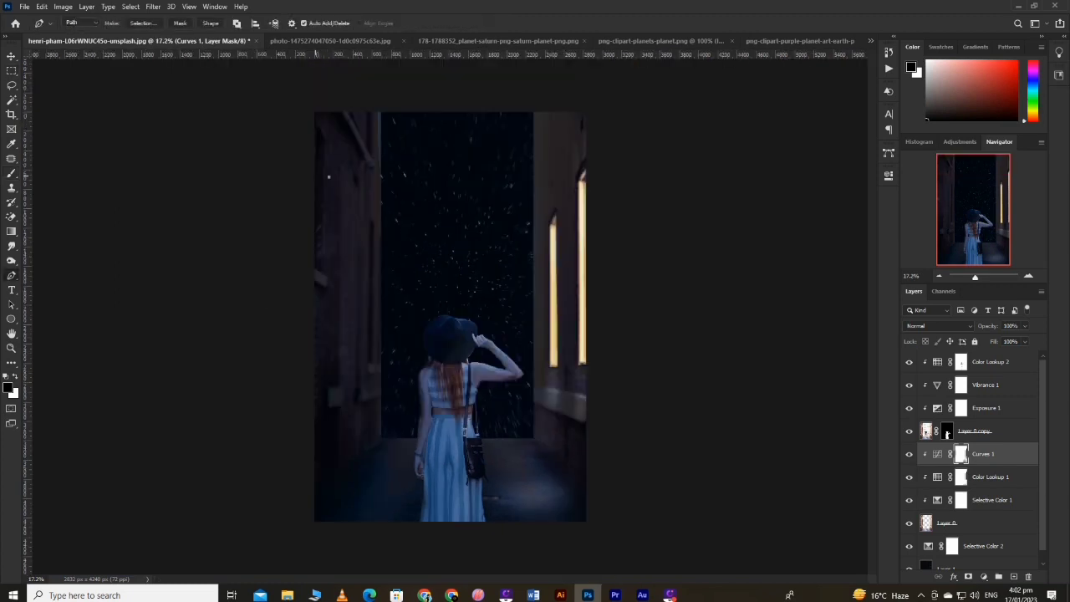
{"action": "key", "text": "a"}
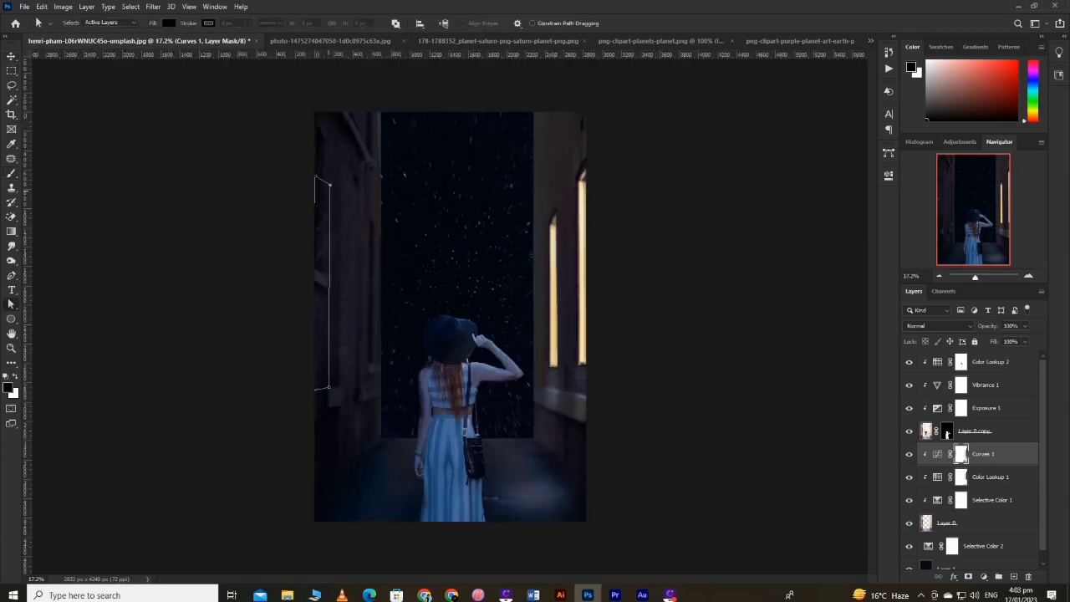
{"action": "left_click_drag", "start_coordinate": [321, 276], "coordinate": [364, 284]}
{"action": "right_click", "coordinate": [363, 284]}
{"action": "key", "text": "Return"}
Paint the left-window selection into the Color Lookup 1 and Layer 0 copy masks.
{"action": "key", "text": "b"}
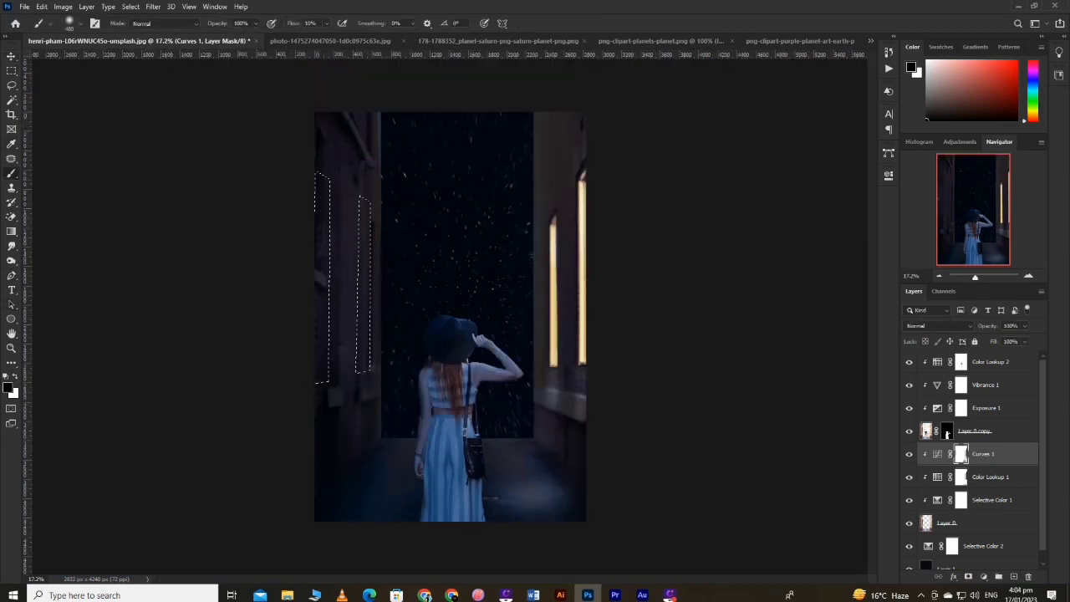
{"action": "key", "text": "alt+bracketleft"}
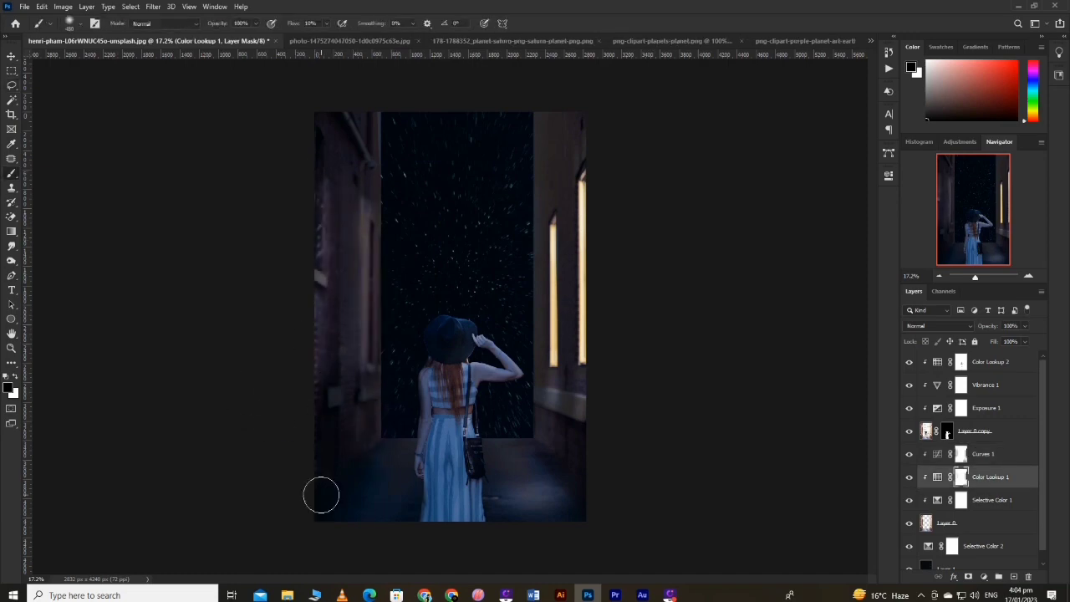
{"action": "key", "text": "alt+bracketright"}
{"action": "key", "text": "alt+bracketright"}
{"action": "scroll", "coordinate": [417, 428], "scroll_direction": "up", "scroll_amount": 6}
{"action": "right_click", "coordinate": [498, 182]}
{"action": "key", "text": "Escape"}
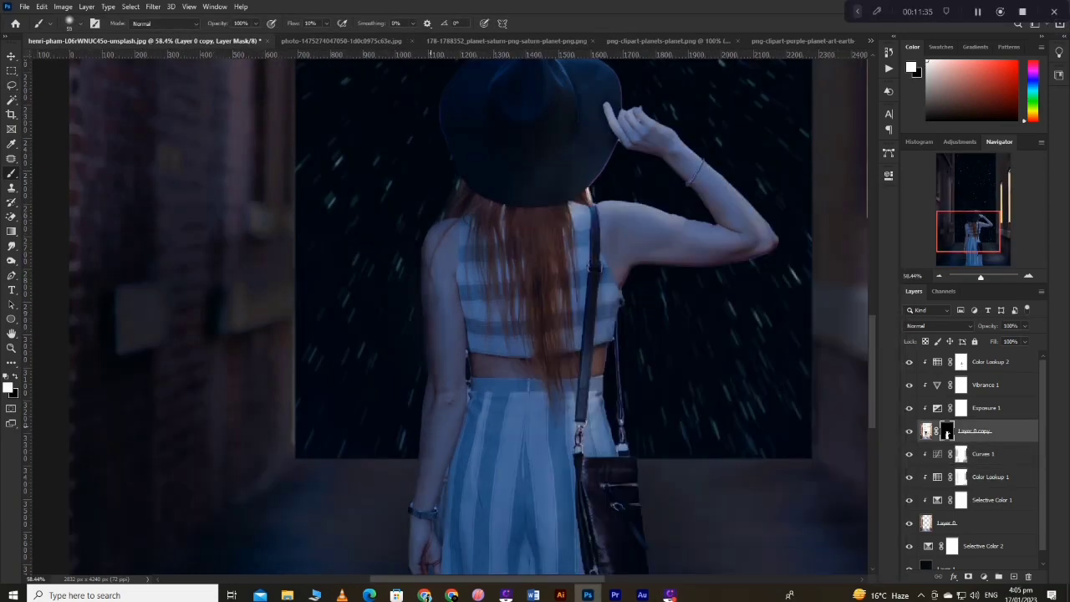
{"action": "right_click", "coordinate": [444, 181]}
{"action": "scroll", "coordinate": [445, 181], "scroll_direction": "down", "scroll_amount": 6}
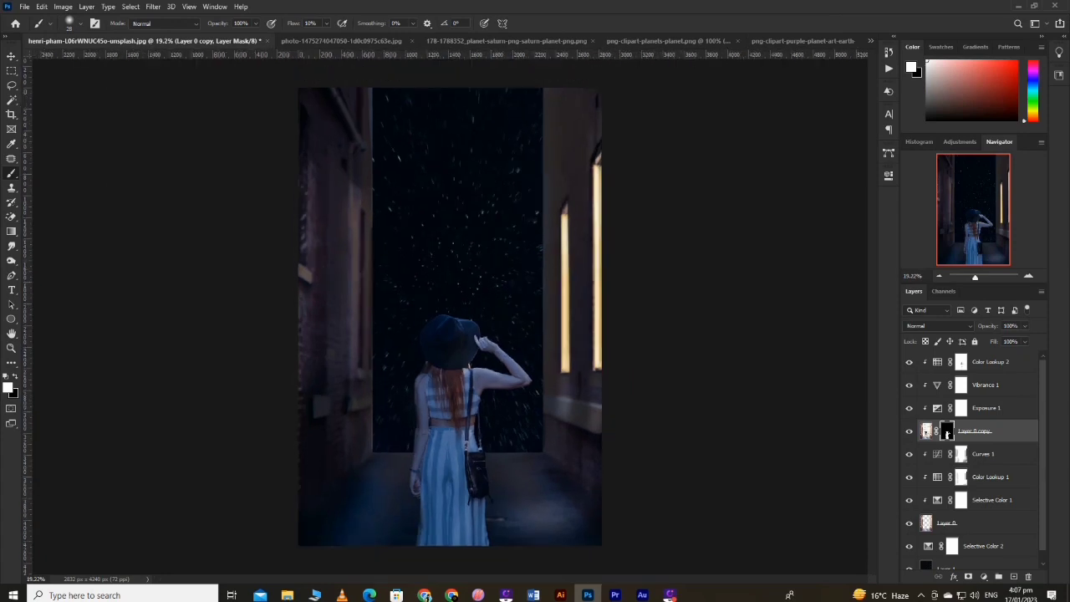
{"action": "double_click", "coordinate": [928, 546]}
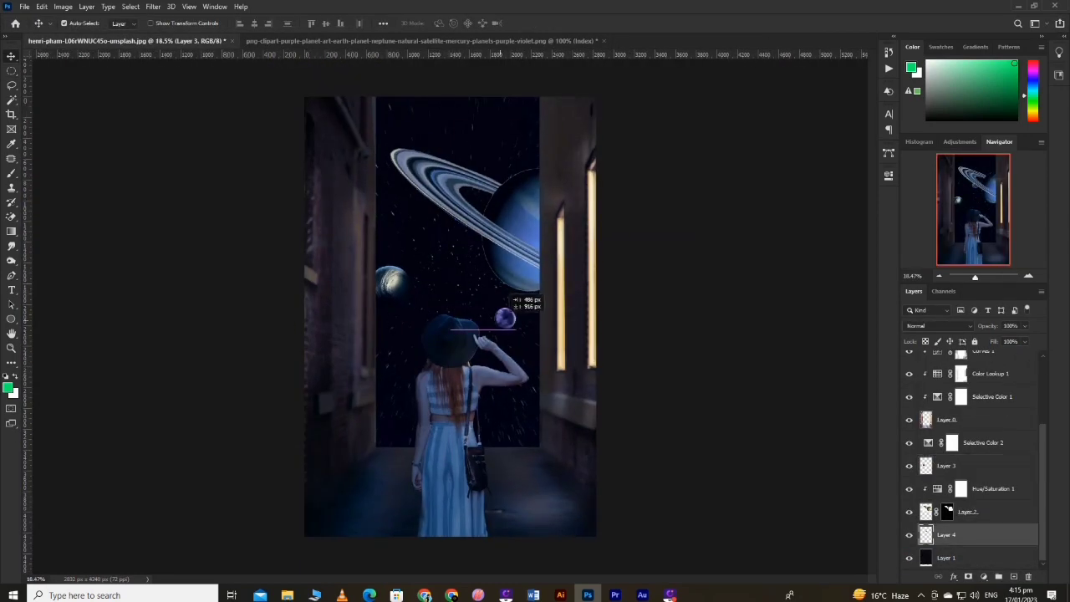
Free Transform Layer 1, the star background, to enlarge it.
{"action": "left_click", "coordinate": [945, 557]}
{"action": "key", "text": "ctrl+t"}
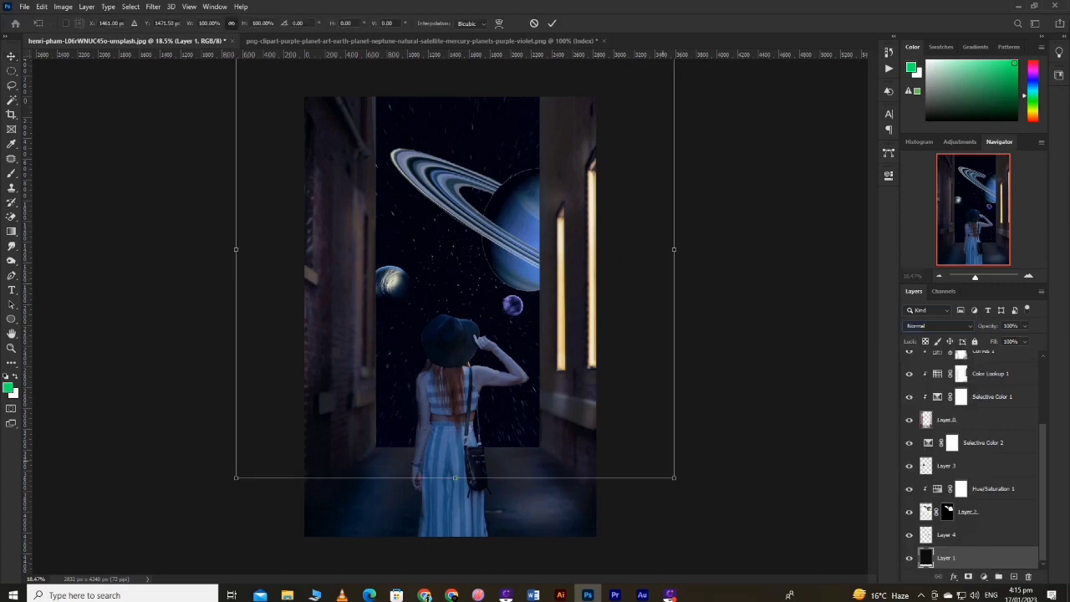
{"action": "key", "text": "ctrl+minus"}
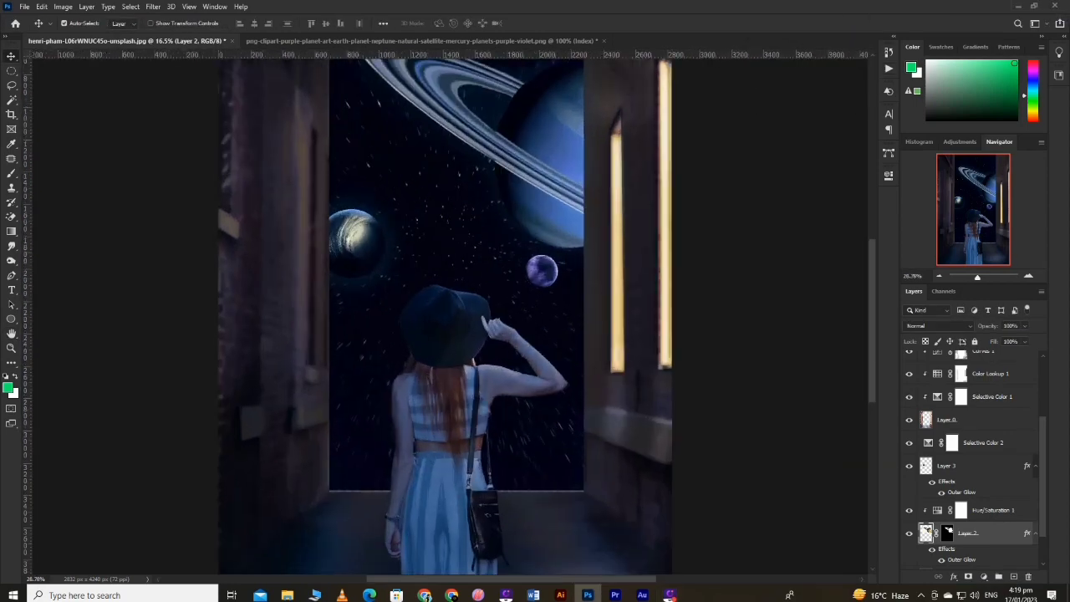
{"action": "scroll", "coordinate": [481, 364], "scroll_direction": "up", "scroll_amount": 5}
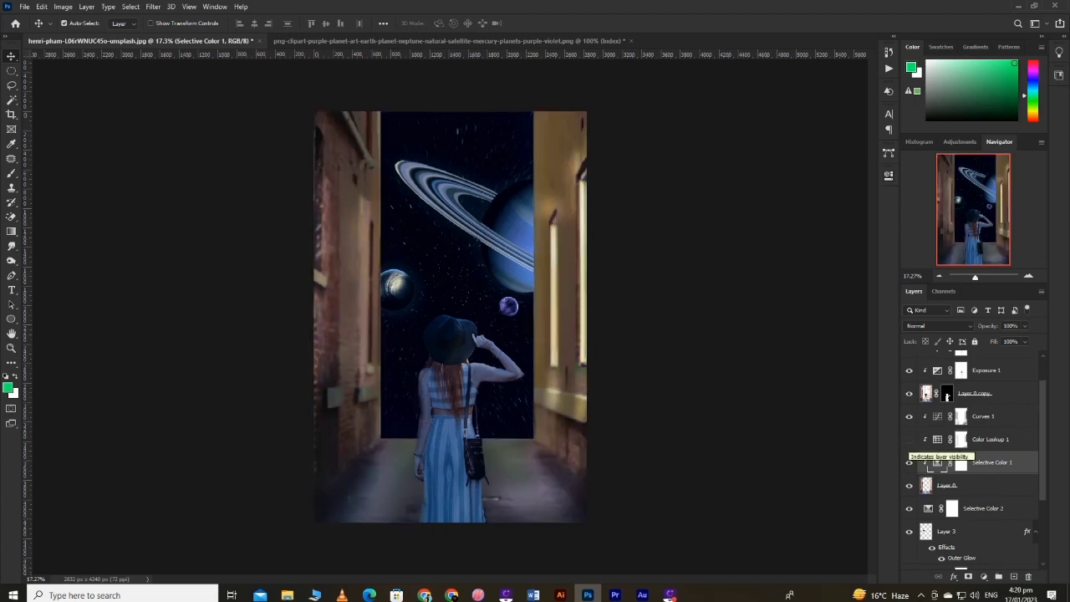
Set a pale blue foreground colour for the brush.
{"action": "left_click", "coordinate": [961, 485]}
{"action": "key", "text": "b"}
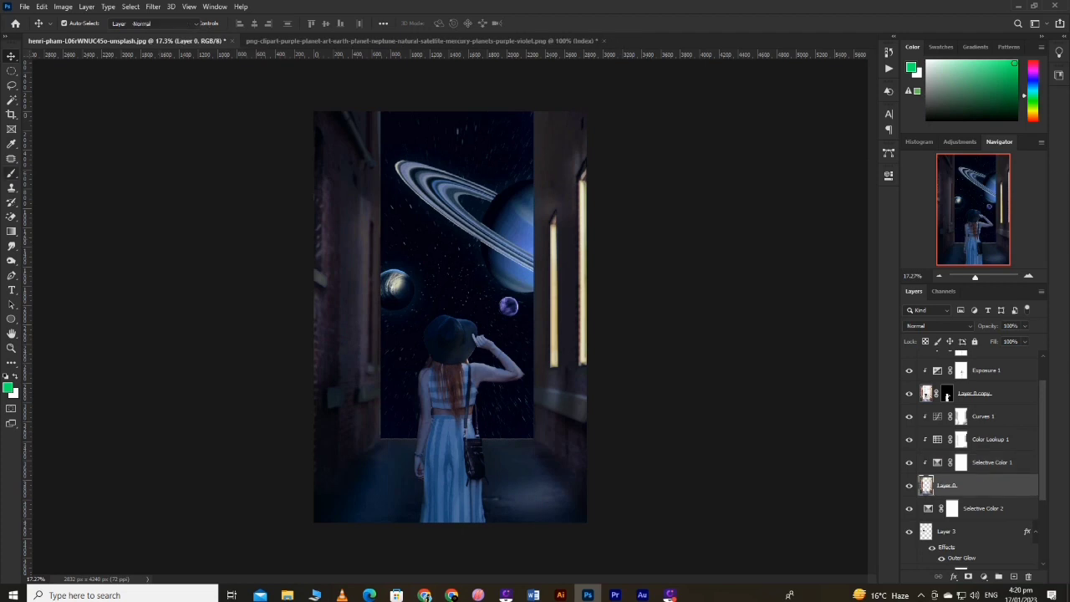
{"action": "right_click", "coordinate": [393, 188]}
{"action": "left_click", "coordinate": [9, 386]}
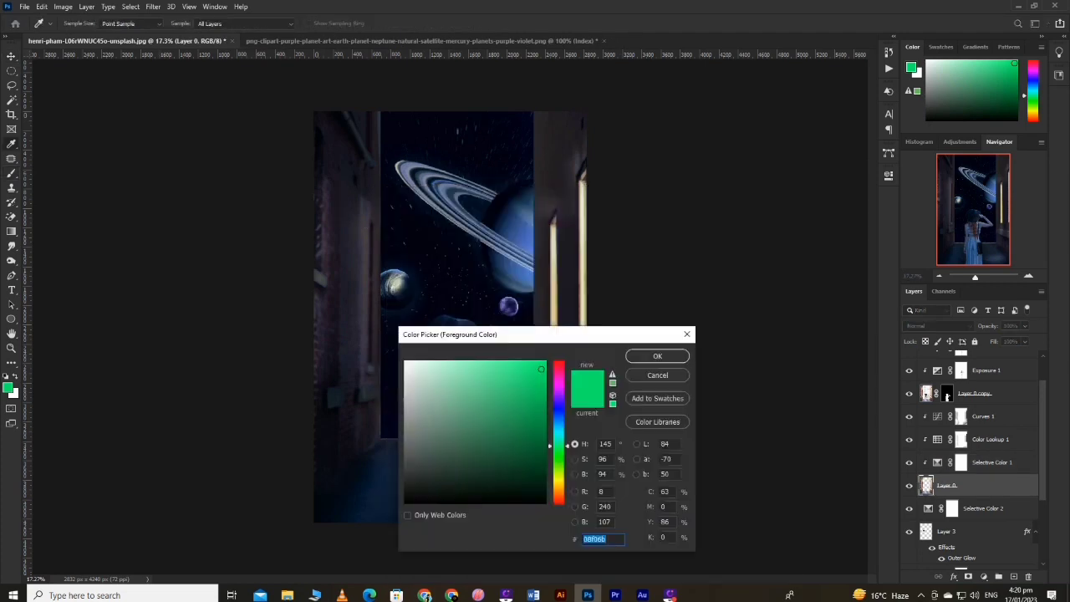
{"action": "left_click", "coordinate": [490, 406]}
{"action": "left_click", "coordinate": [693, 354]}
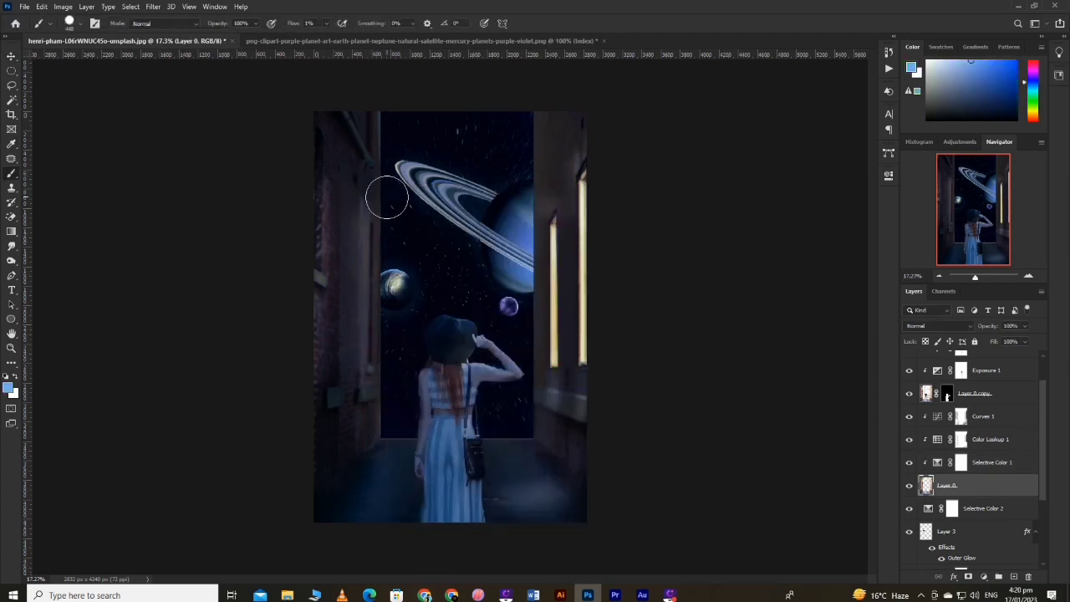
Create a new Layer 5 clipped to the layer beneath it.
{"action": "key", "text": "ctrl+shift+alt+n"}
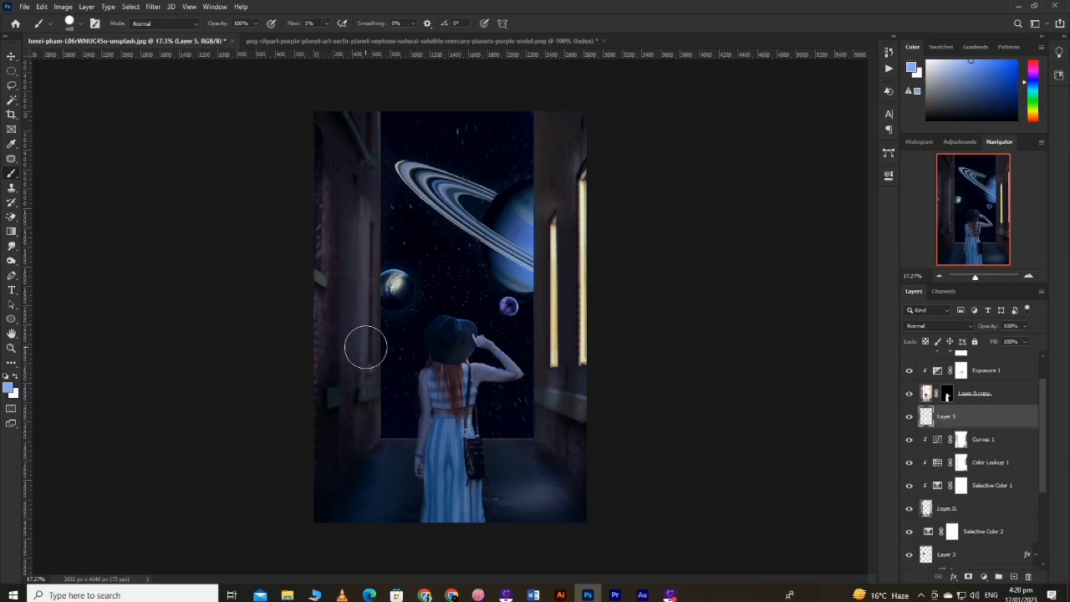
{"action": "right_click", "coordinate": [983, 415]}
{"action": "left_click", "coordinate": [908, 320]}
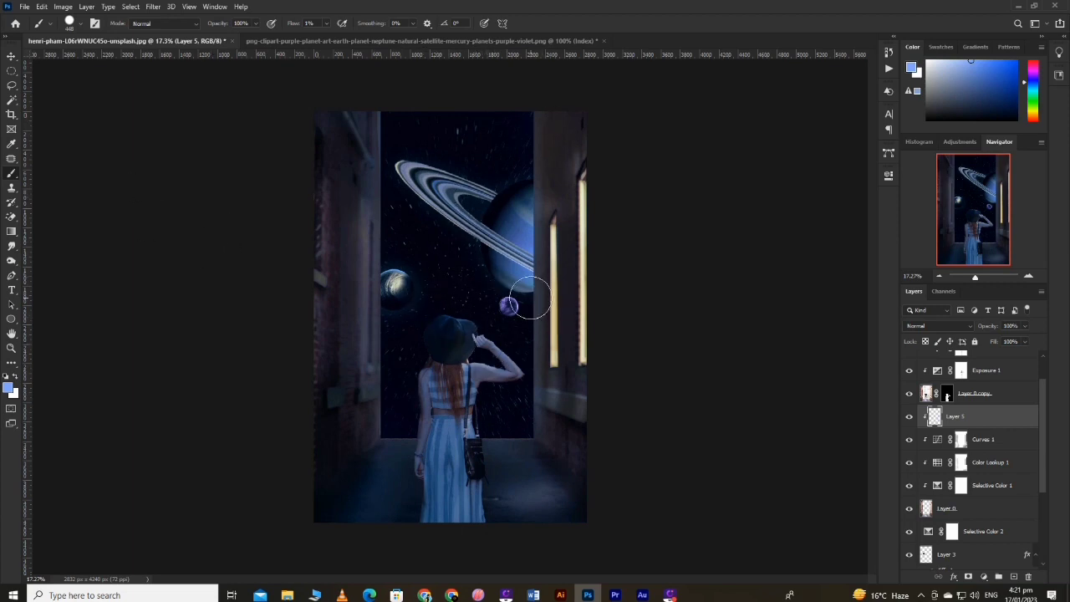
{"action": "left_click", "coordinate": [466, 337], "text": "ctrl"}
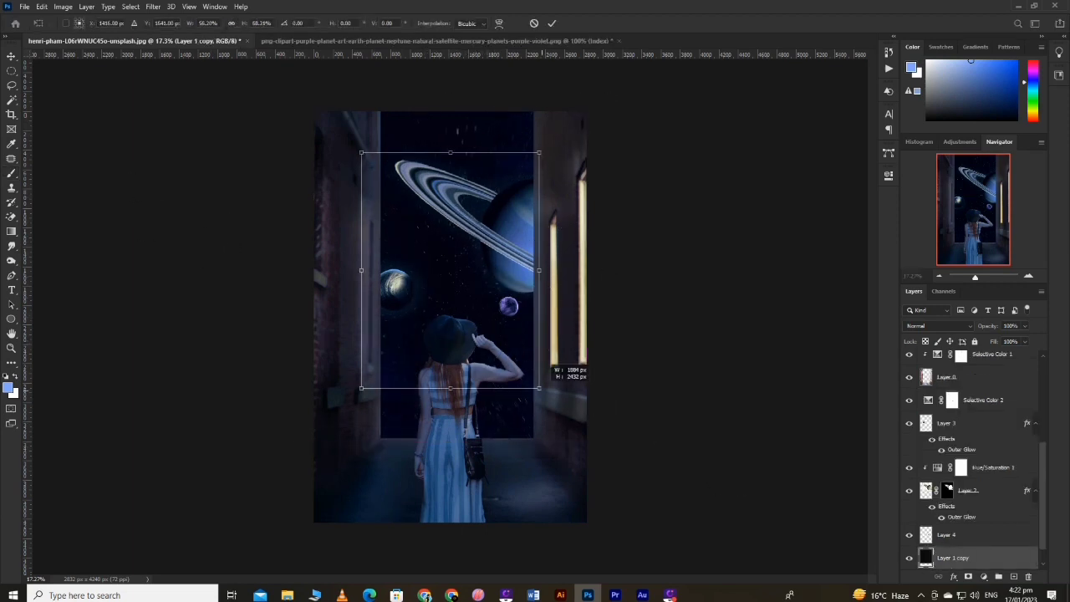
Set the Layer 1 copy to Screen and enlarge it over the sky.
{"action": "left_click", "coordinate": [936, 326]}
{"action": "left_click", "coordinate": [912, 382]}
{"action": "key", "text": "ctrl+t"}
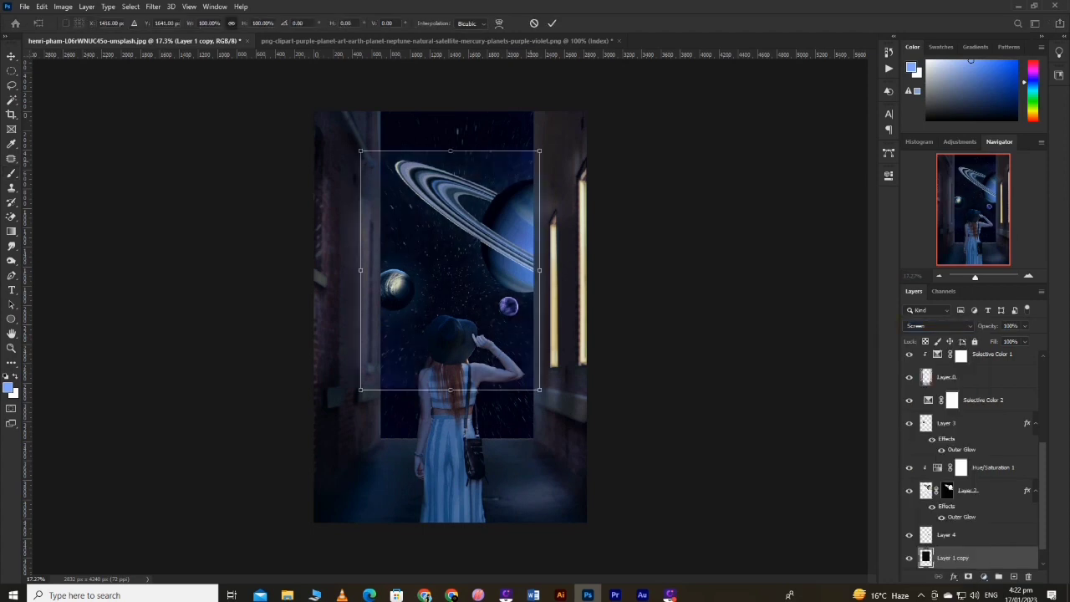
{"action": "left_click_drag", "start_coordinate": [573, 389], "coordinate": [634, 457]}
{"action": "key", "text": "Return"}
Switch the star copy to Linear Dodge (Add) and ready a black brush at 14% flow.
{"action": "key", "text": "b"}
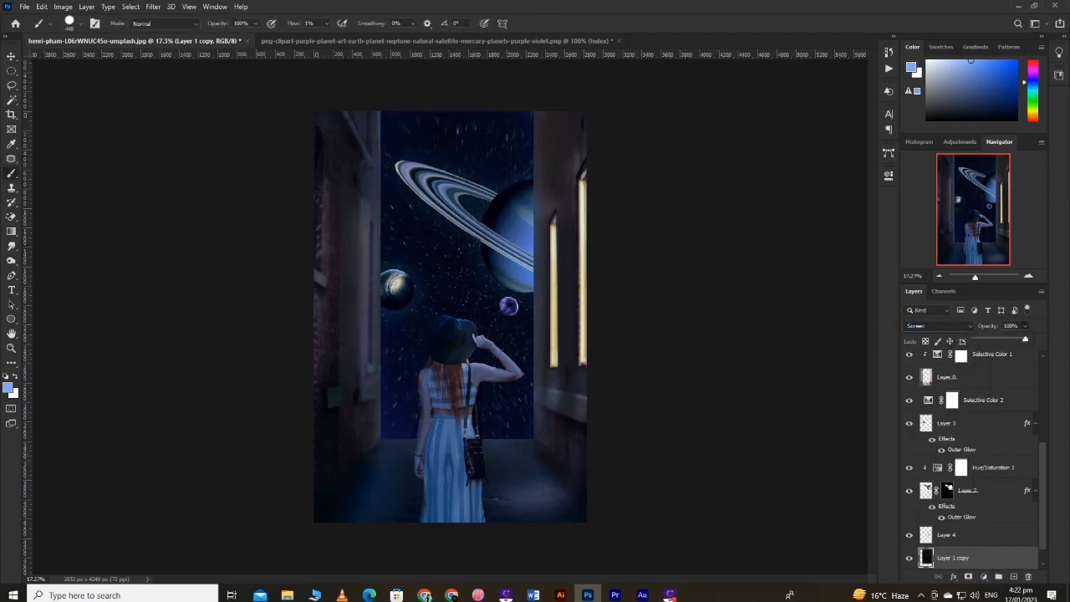
{"action": "scroll", "coordinate": [974, 459], "scroll_direction": "down", "scroll_amount": 1}
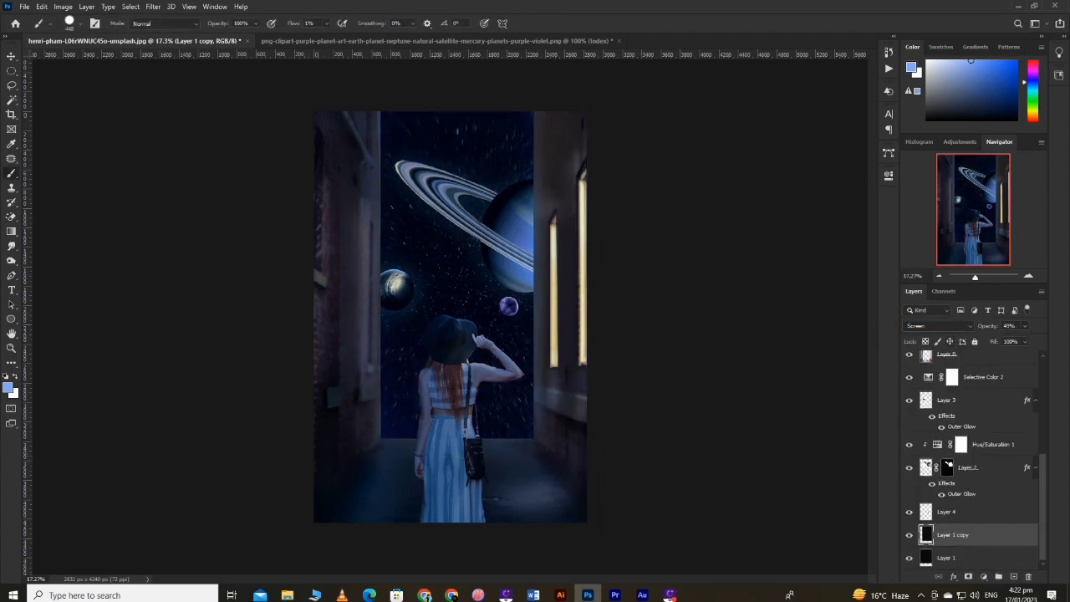
{"action": "left_click", "coordinate": [938, 325]}
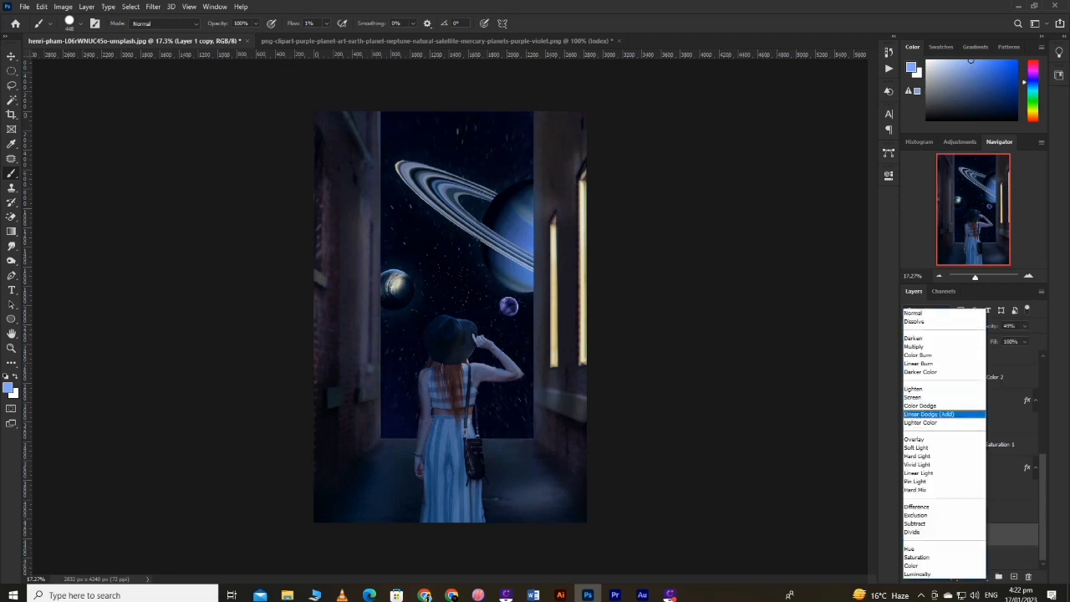
{"action": "left_click", "coordinate": [928, 416]}
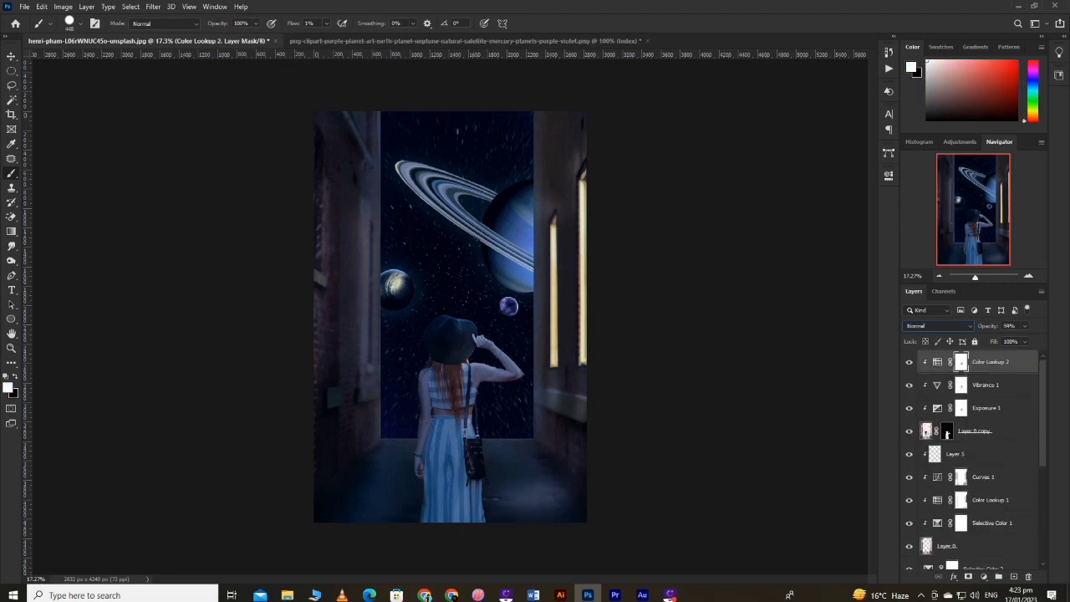
{"action": "key", "text": "x"}
{"action": "key", "text": "shift+4"}
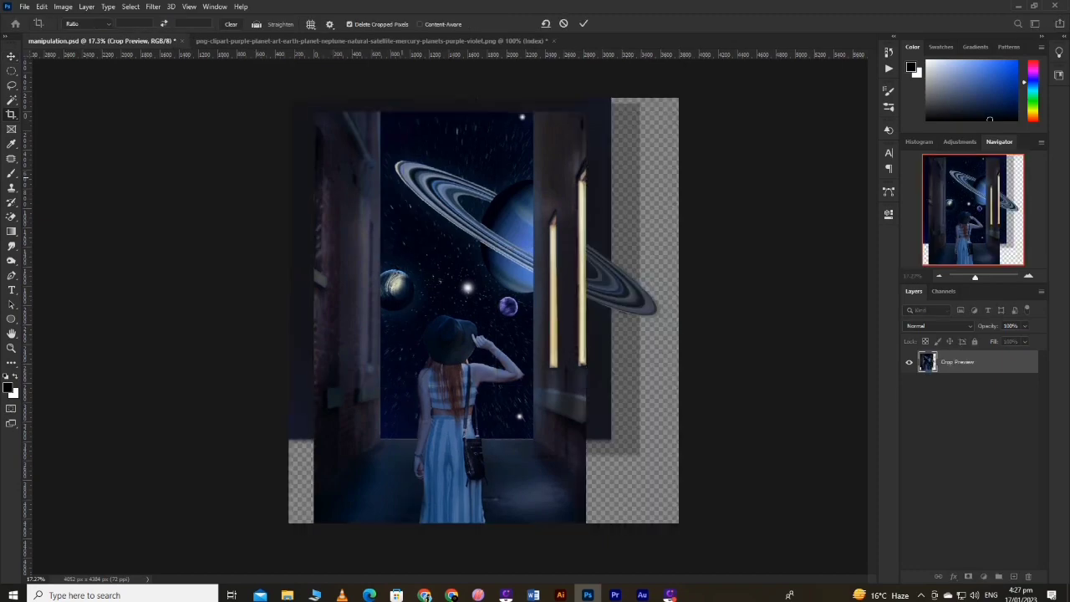
Open the Camera Raw Filter on manipulation.psd from the Filter menu.
{"action": "left_click", "coordinate": [183, 73]}
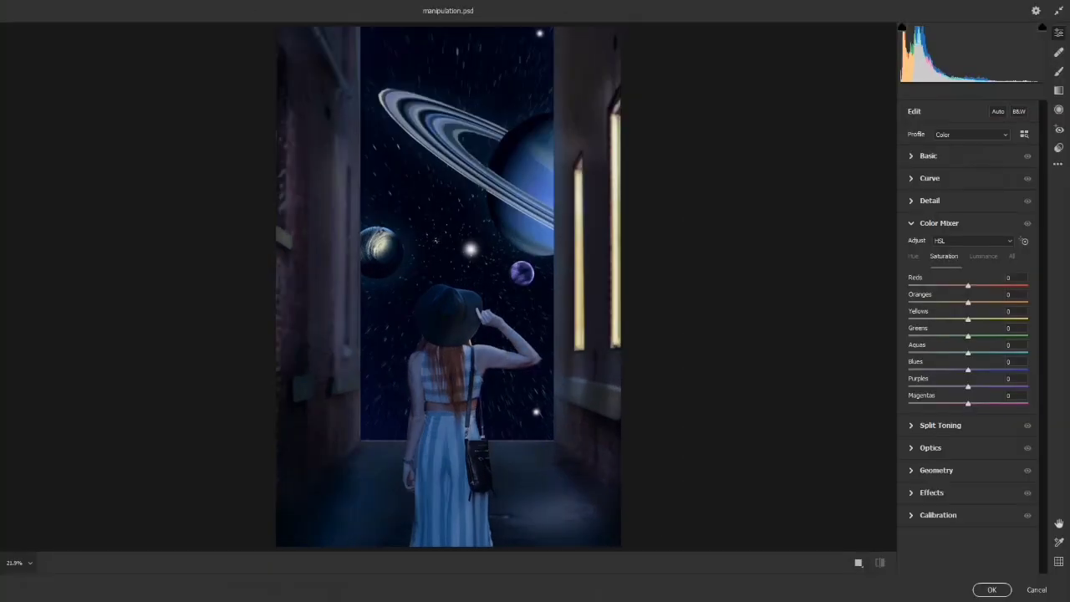